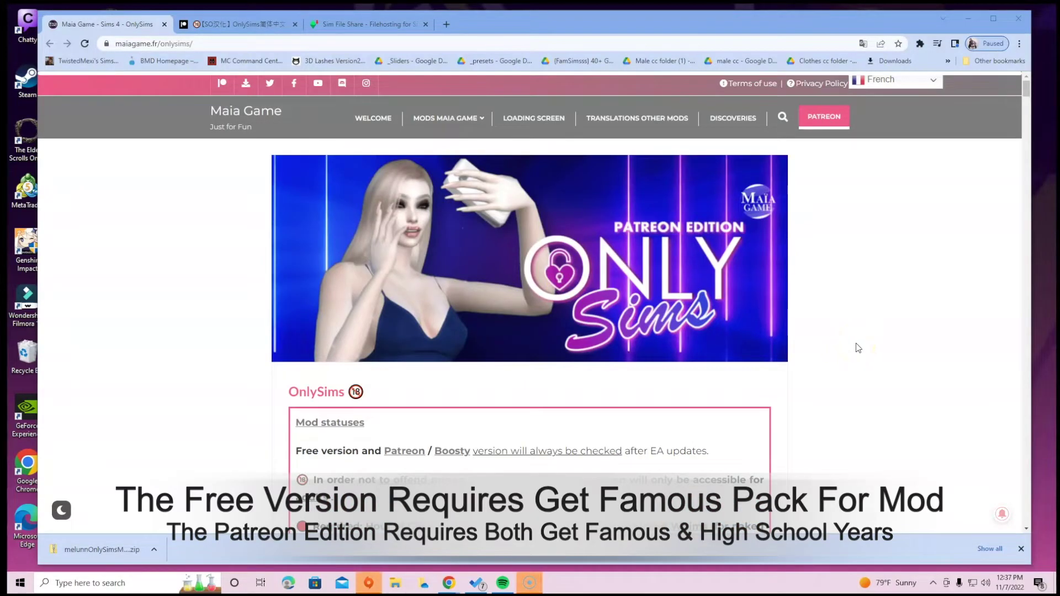
Step: Look over the OnlySims page's requirements and mod releases, and set the page language to English
left_click(1020, 548)
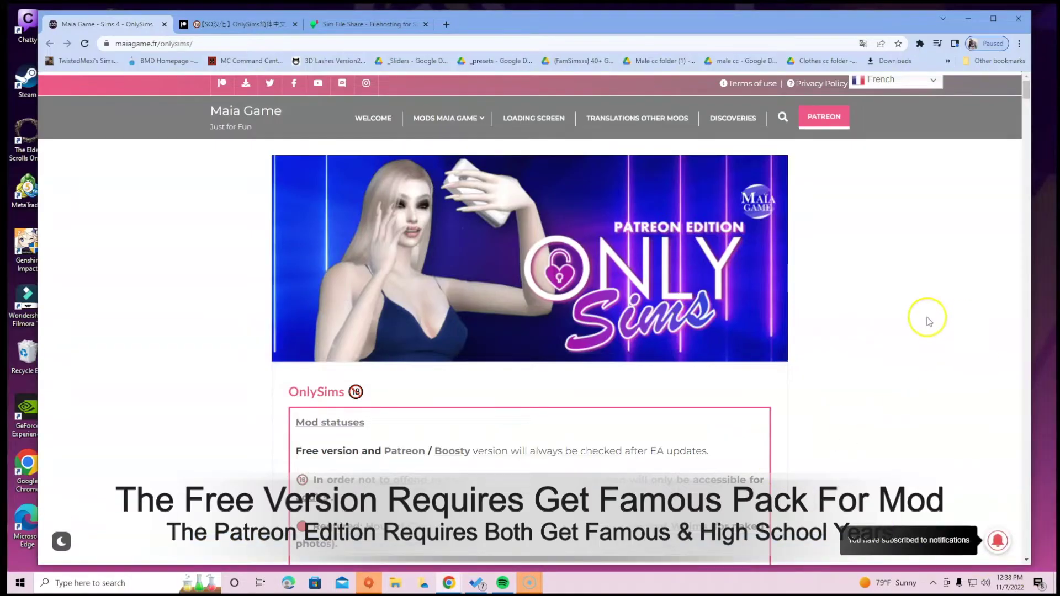
scroll(900, 325, "down", 8)
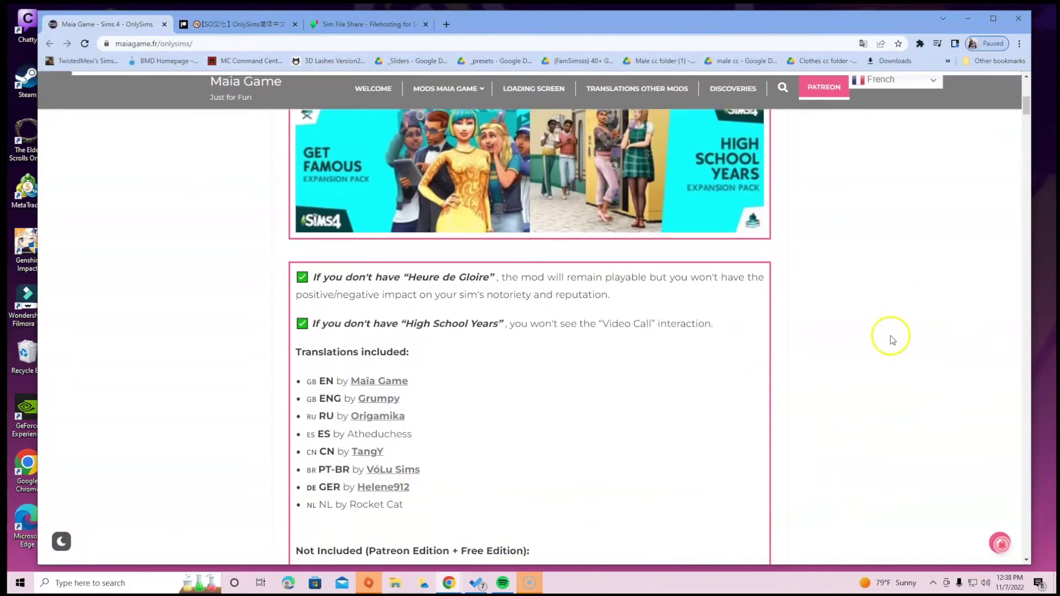
scroll(884, 347, "down", 4)
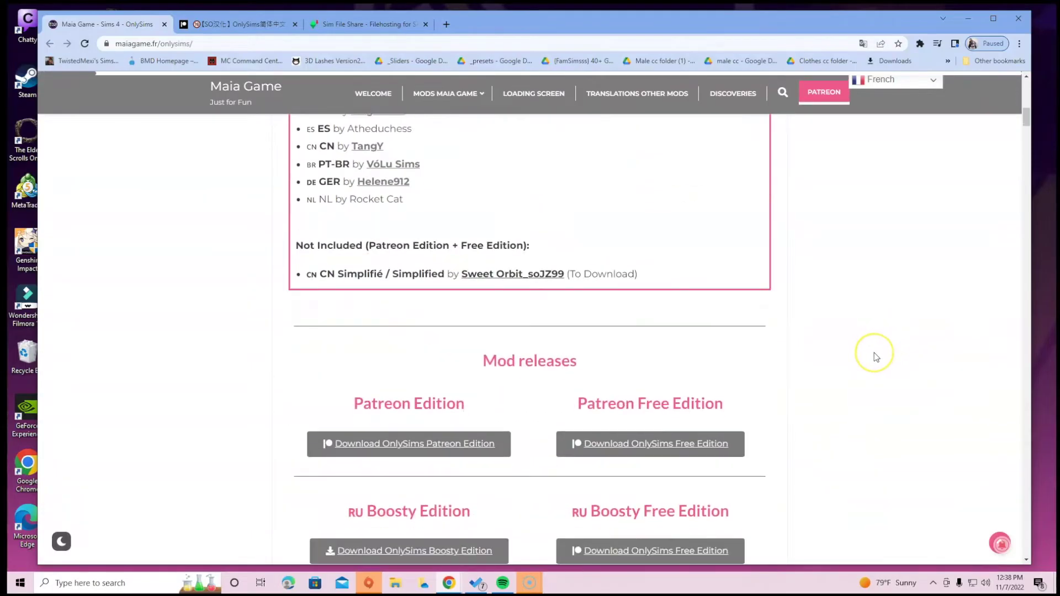
scroll(870, 358, "up", 4)
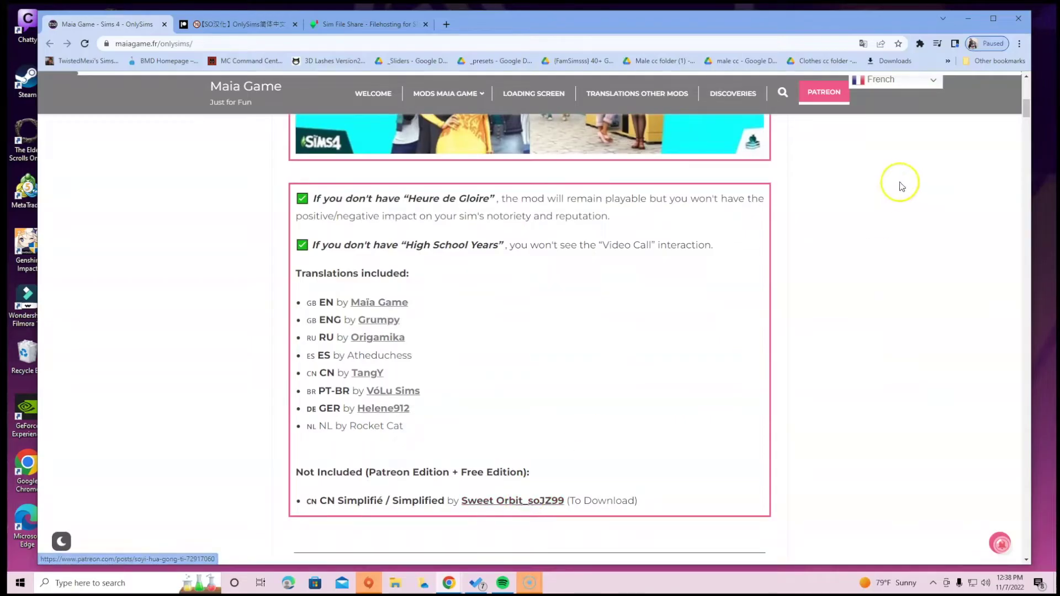
left_click(900, 81)
left_click(878, 156)
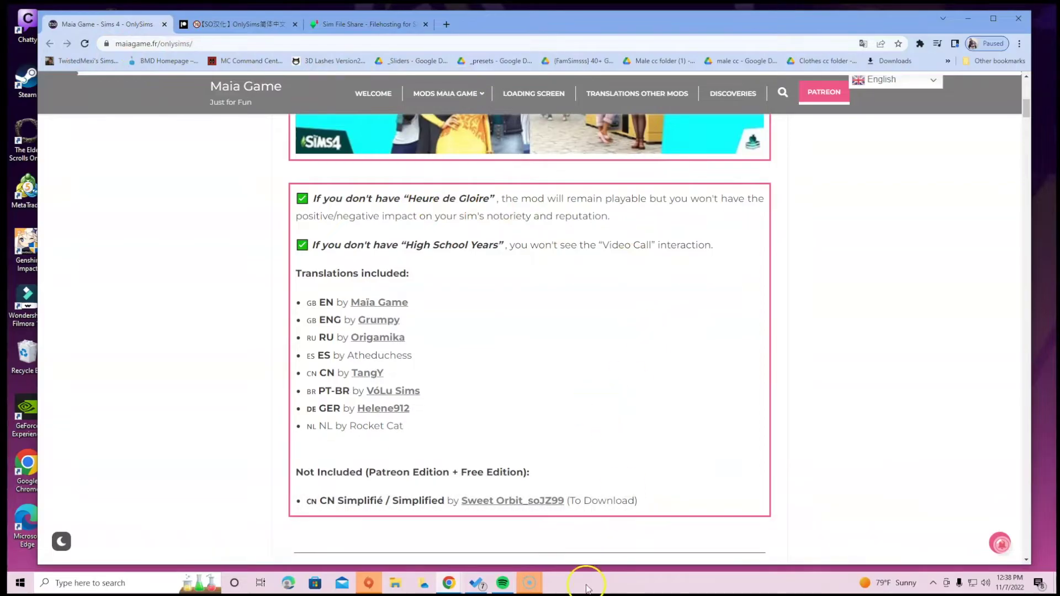
Step: Open the Sweet Orbit_soJZ99 post for the CN Simplified translation and read the Free and Patreon Edition requirements
left_click(533, 501)
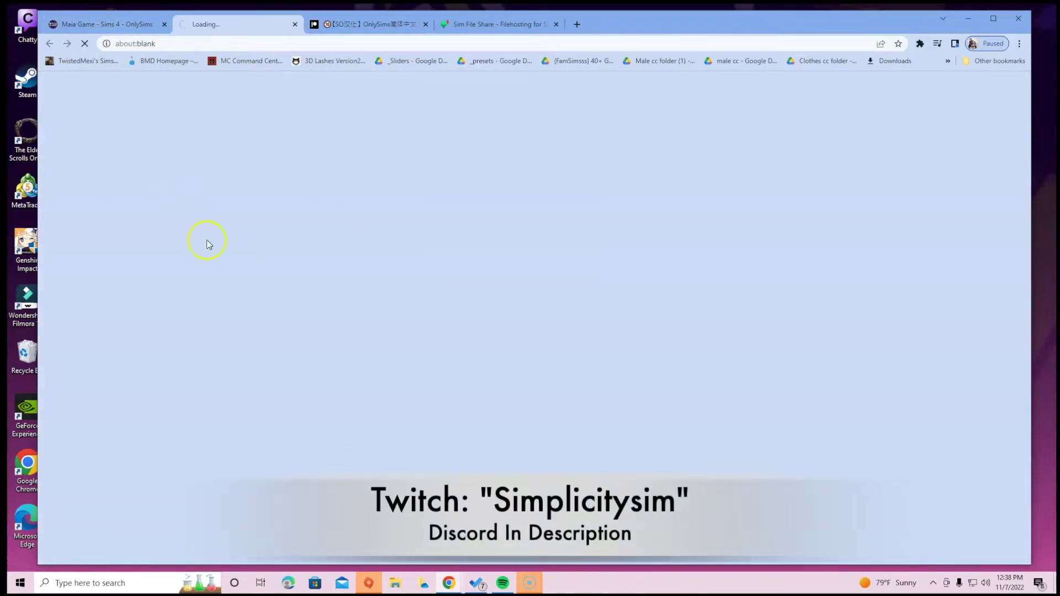
scroll(539, 253, "down", 10)
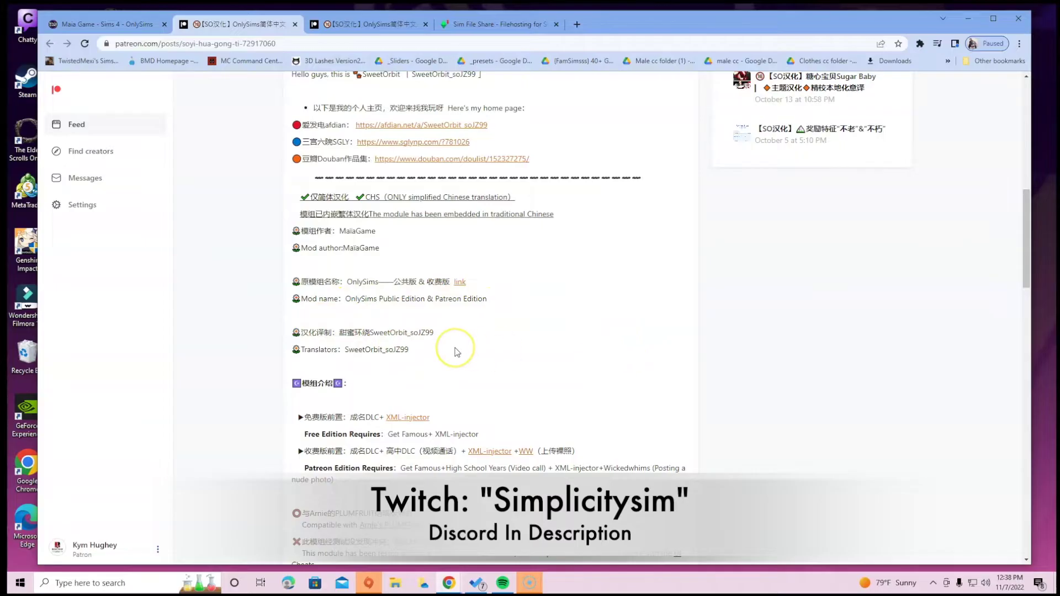
scroll(457, 352, "down", 1)
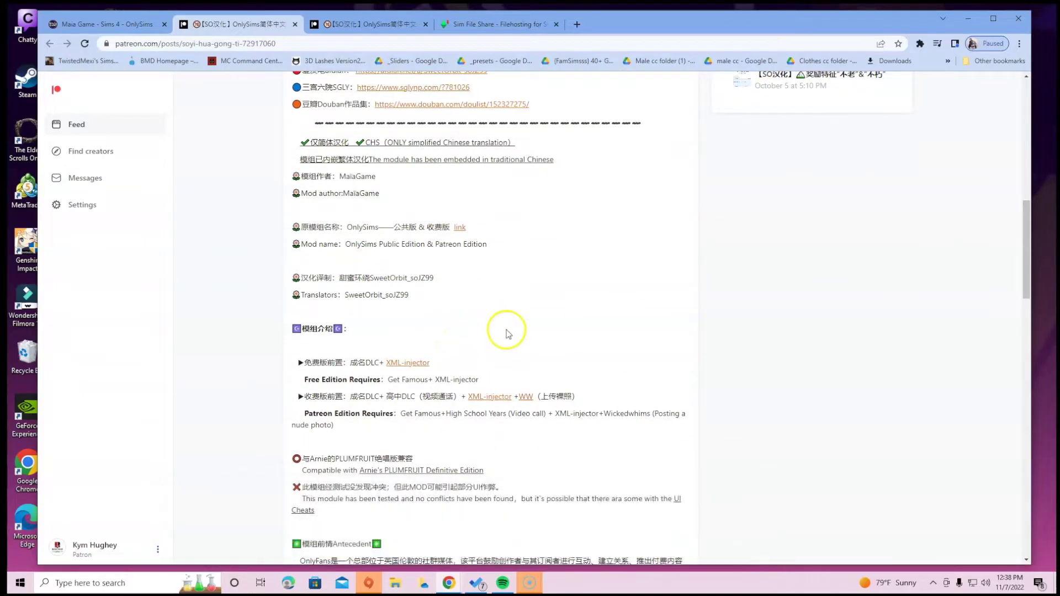
scroll(505, 333, "down", 2)
scroll(496, 334, "down", 1)
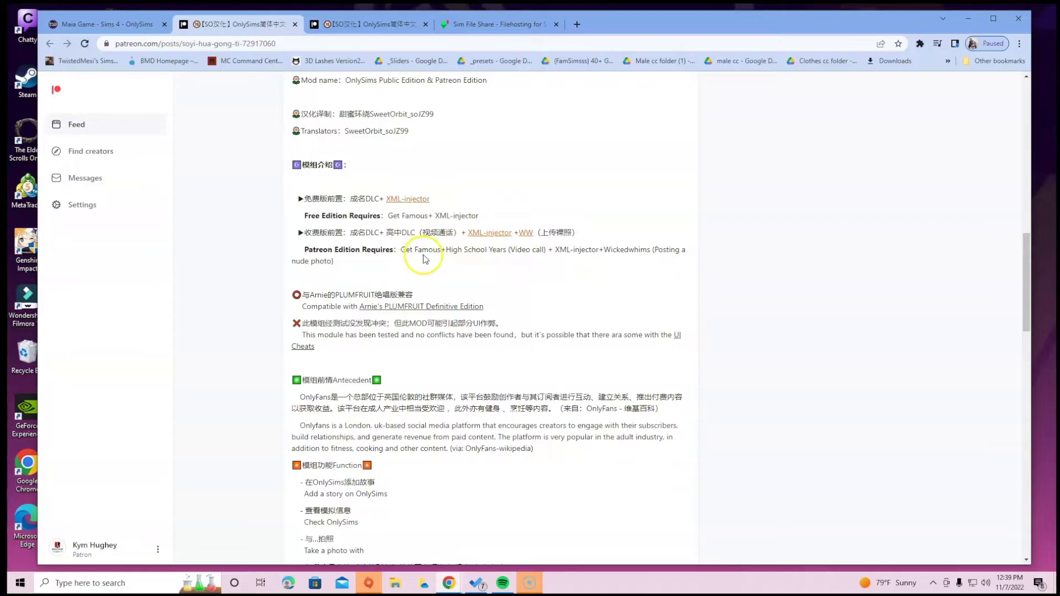
scroll(544, 266, "down", 2)
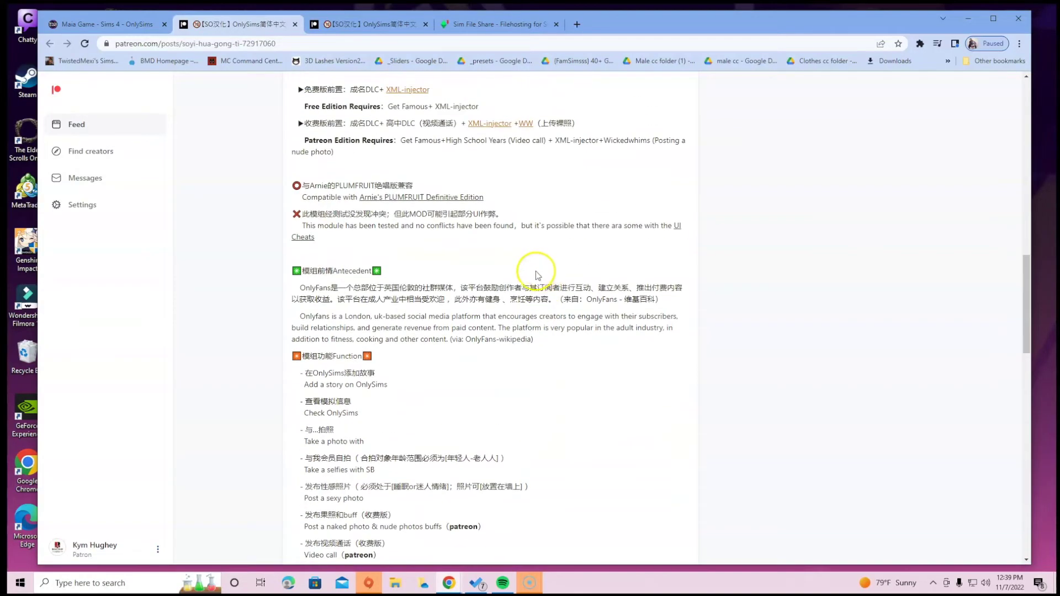
Step: Download XML Injector from the Patreon Edition requirements link, accepting the site's cookies, and show the zip in its folder
left_click(485, 127)
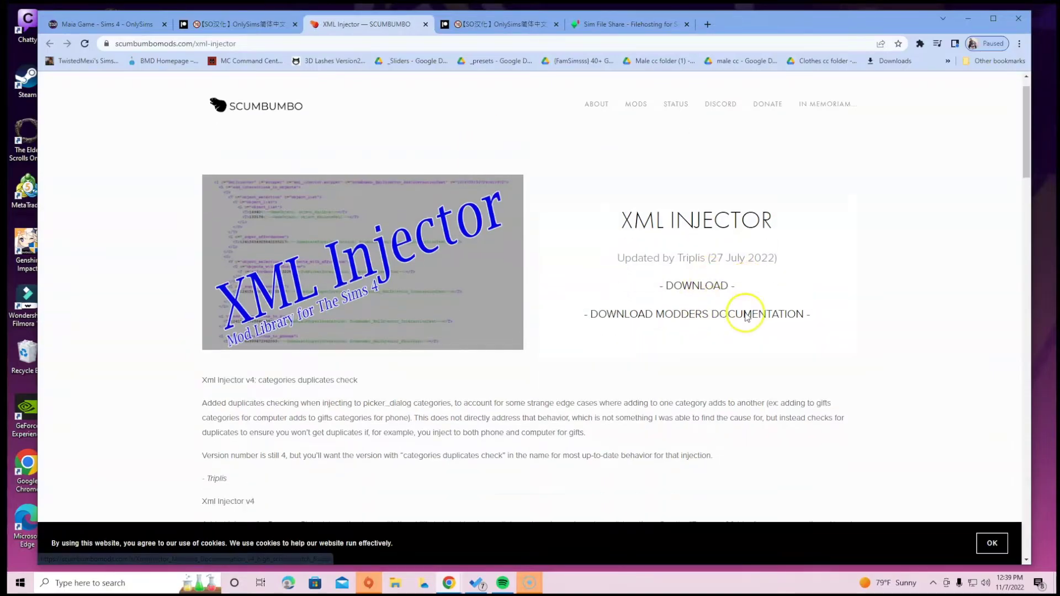
scroll(682, 375, "down", 4)
left_click(993, 543)
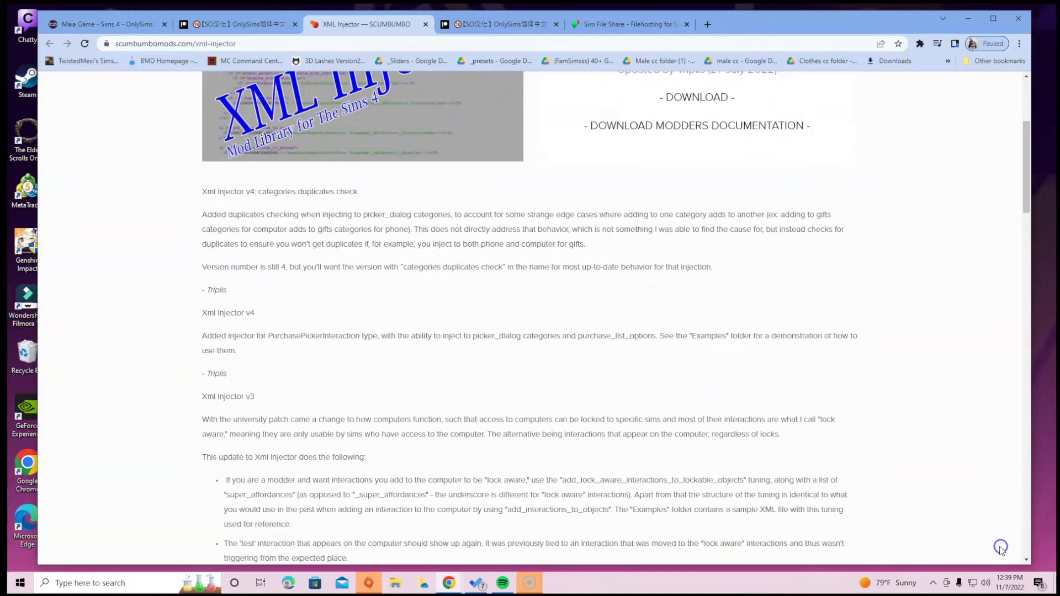
scroll(539, 165, "up", 4)
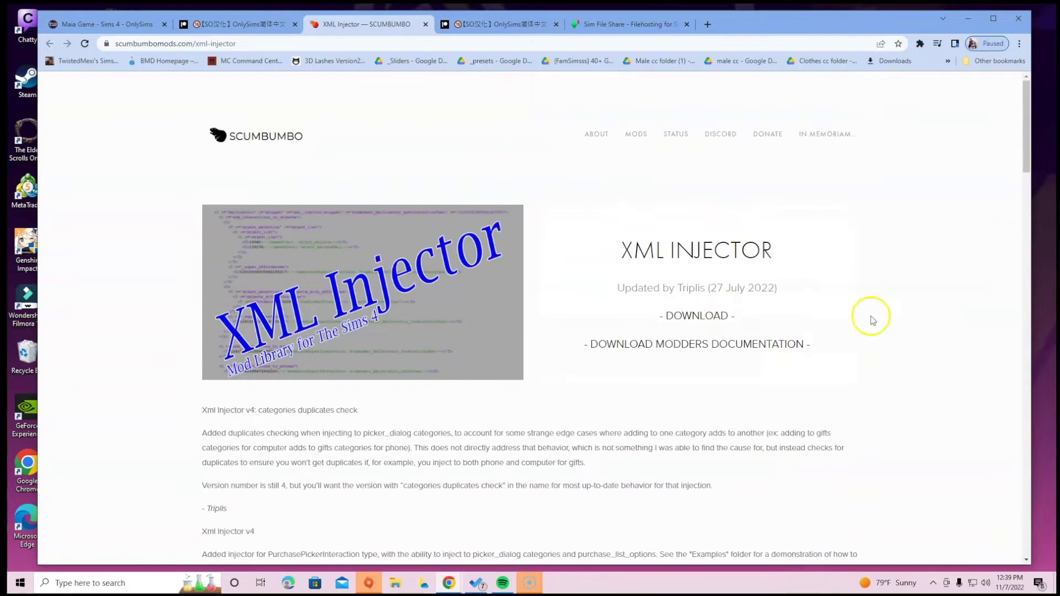
left_click(685, 319)
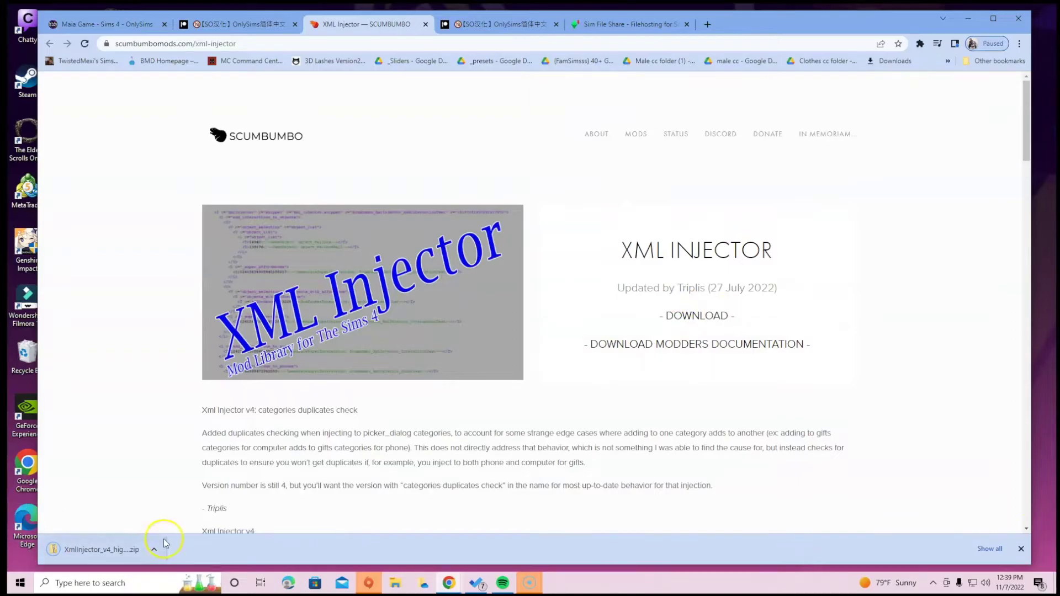
left_click(153, 552)
left_click(178, 513)
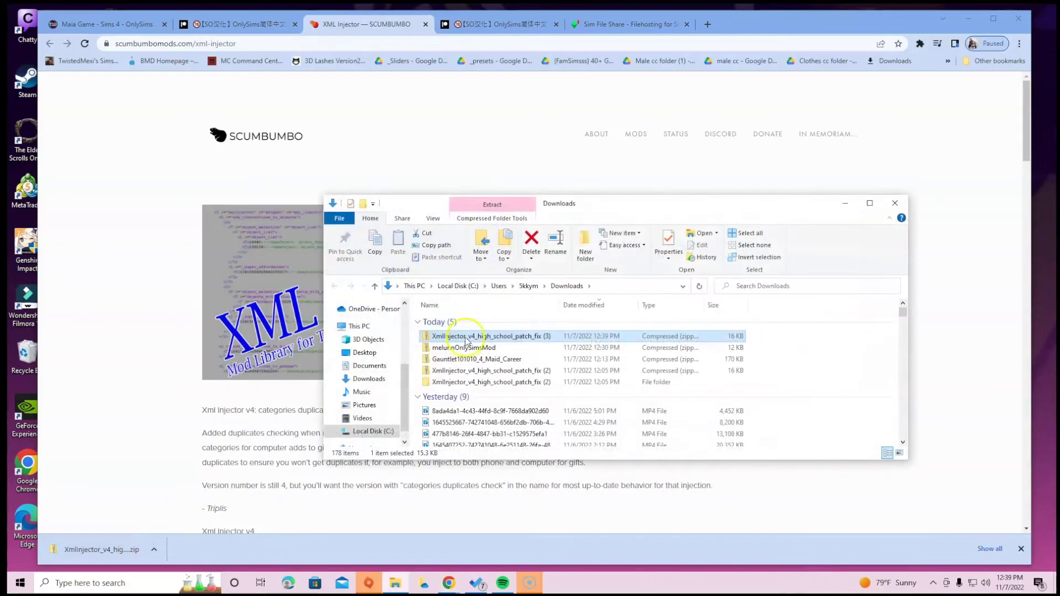
right_click(466, 338)
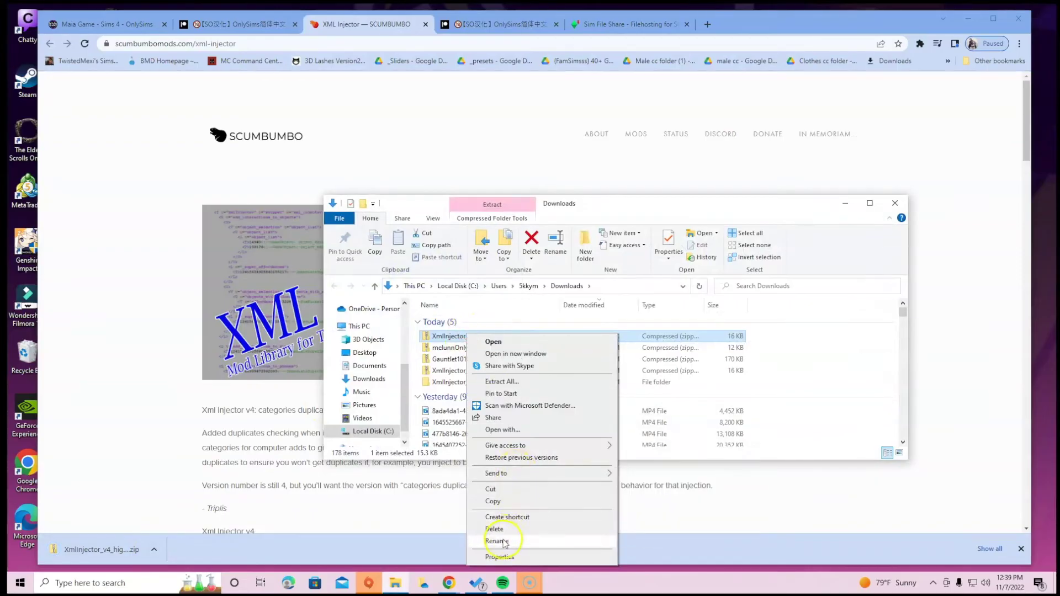
left_click(532, 381)
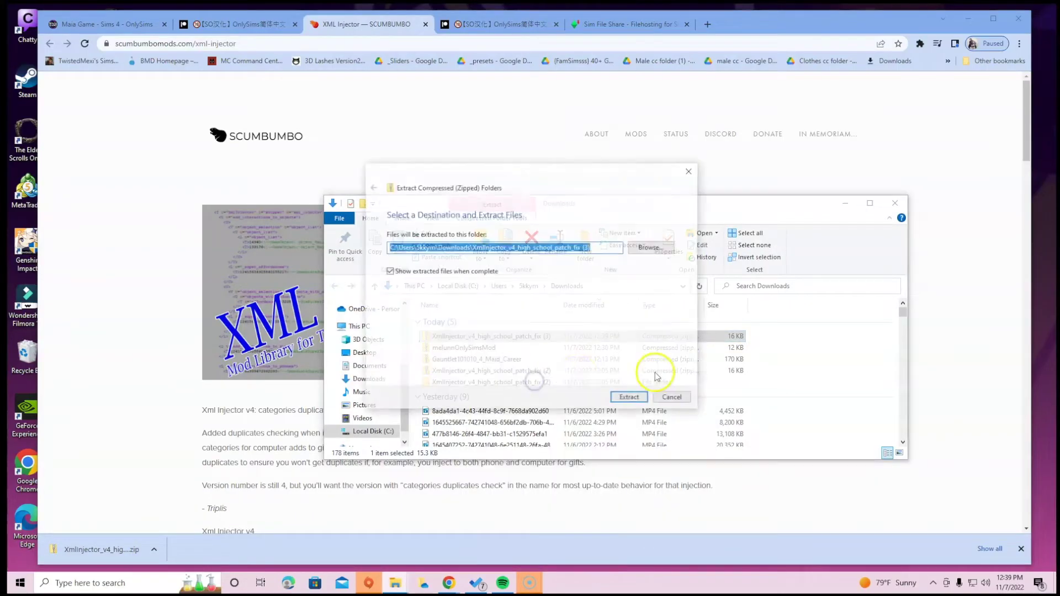
left_click(689, 173)
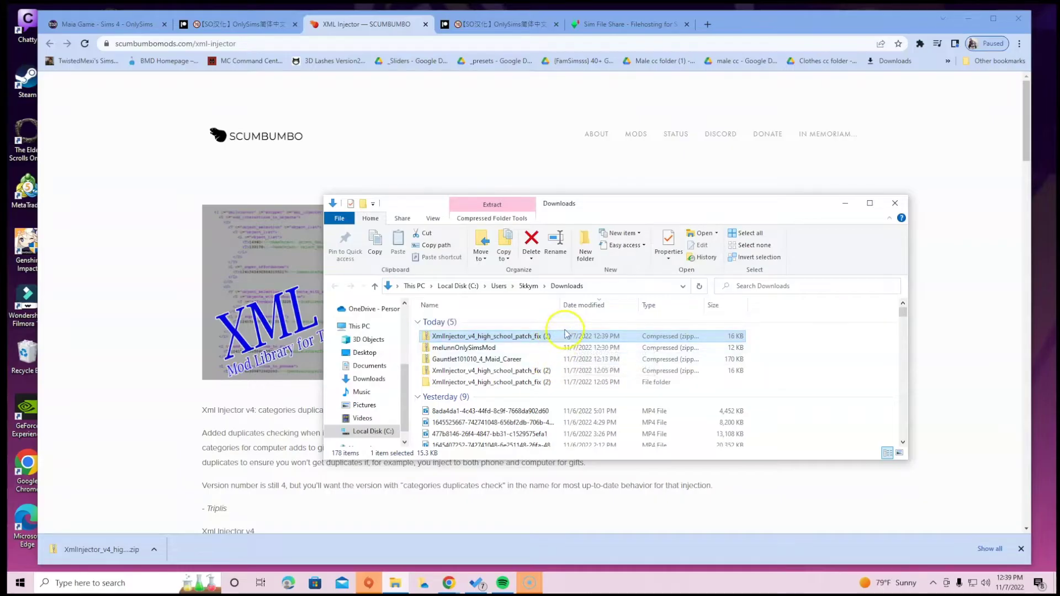
Step: Select the extracted XmlInjector_v4_high_school_patch_fix (2) folder and open Documents > Electronic Arts > The Sims 4 in a second File Explorer window
left_click(528, 381)
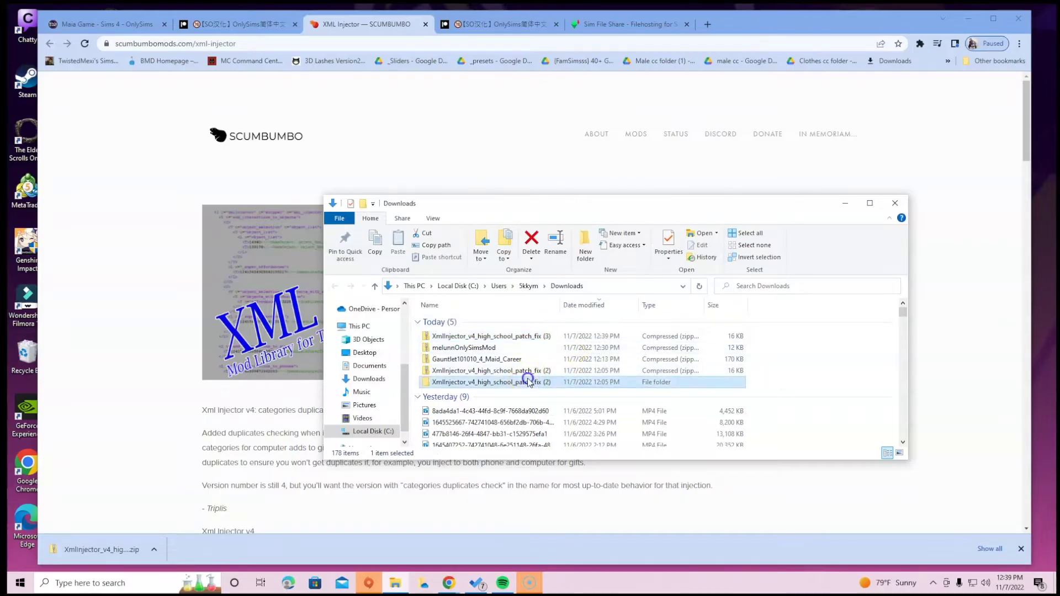
left_click(486, 386)
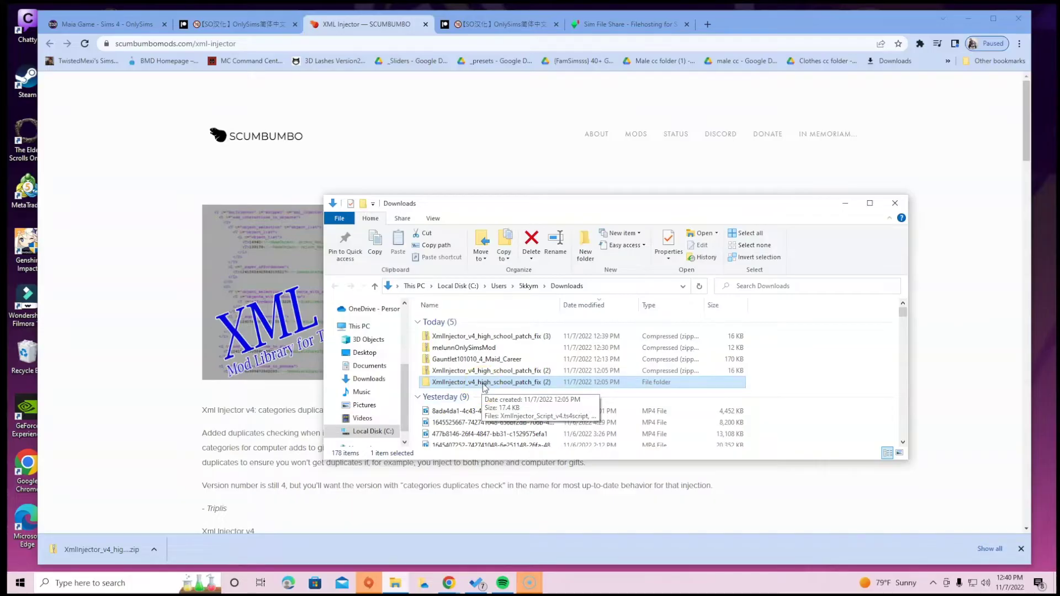
left_click(423, 583)
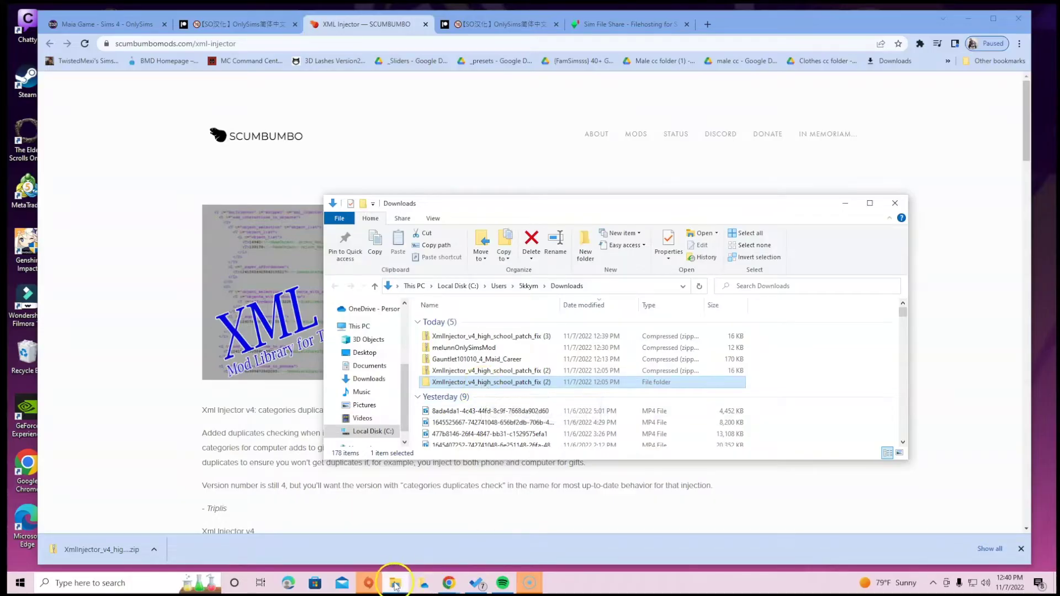
right_click(395, 584)
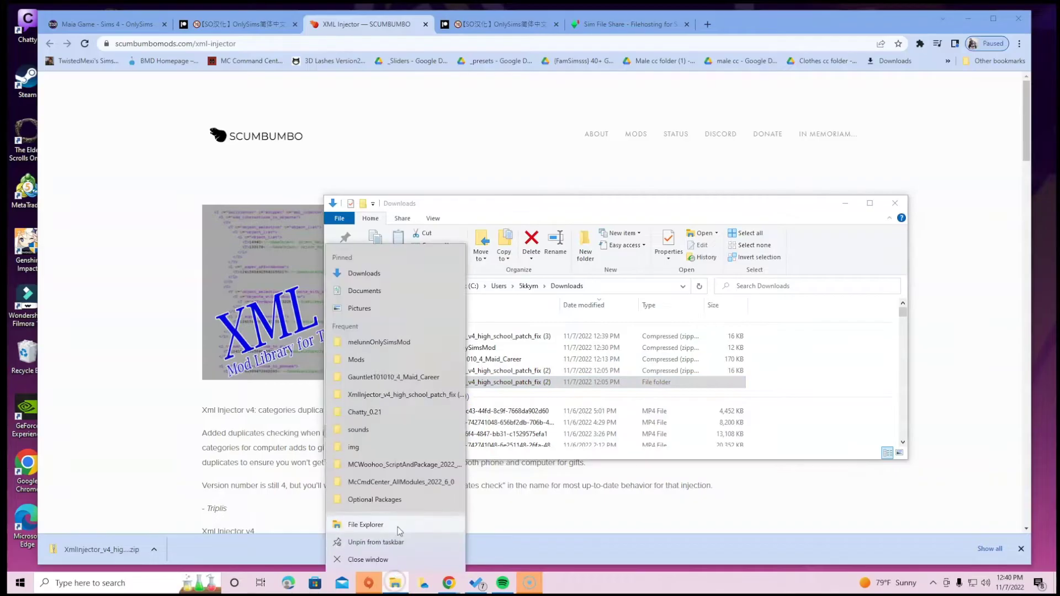
left_click(397, 525)
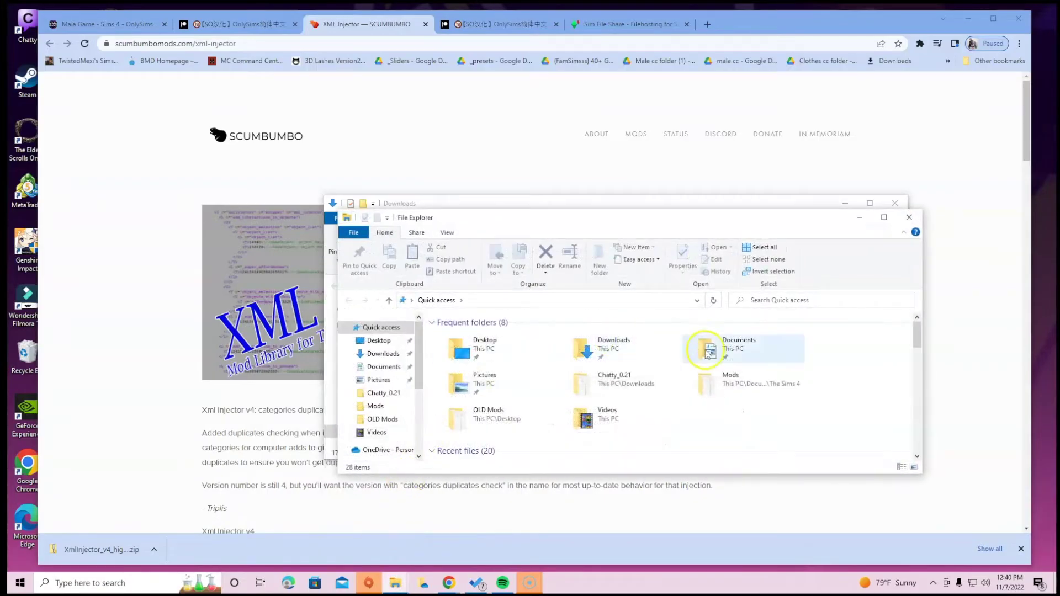
left_click_drag(711, 352, 712, 360)
double_click(711, 359)
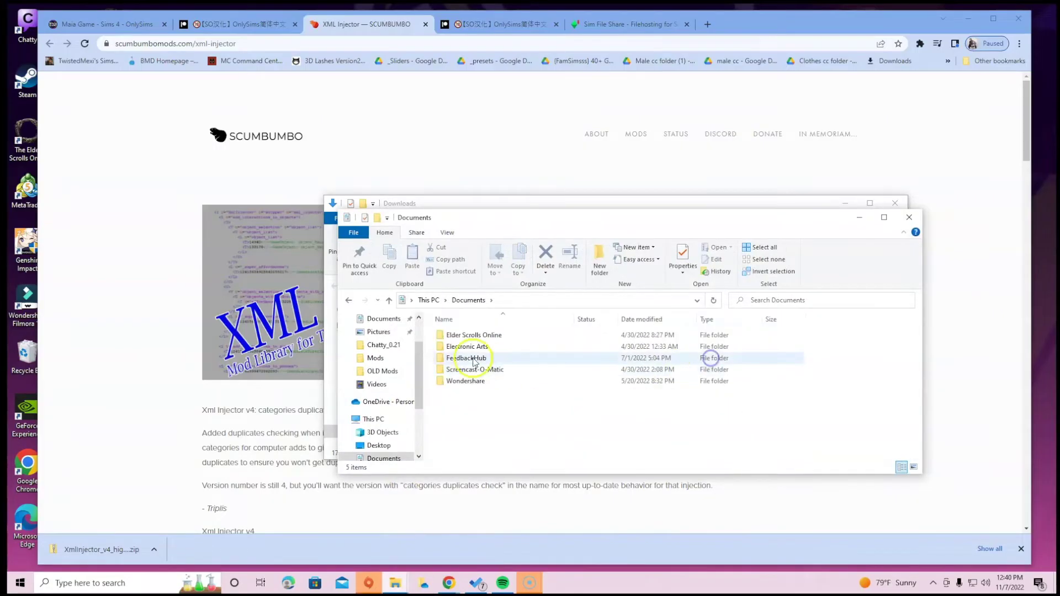
double_click(466, 345)
double_click(467, 335)
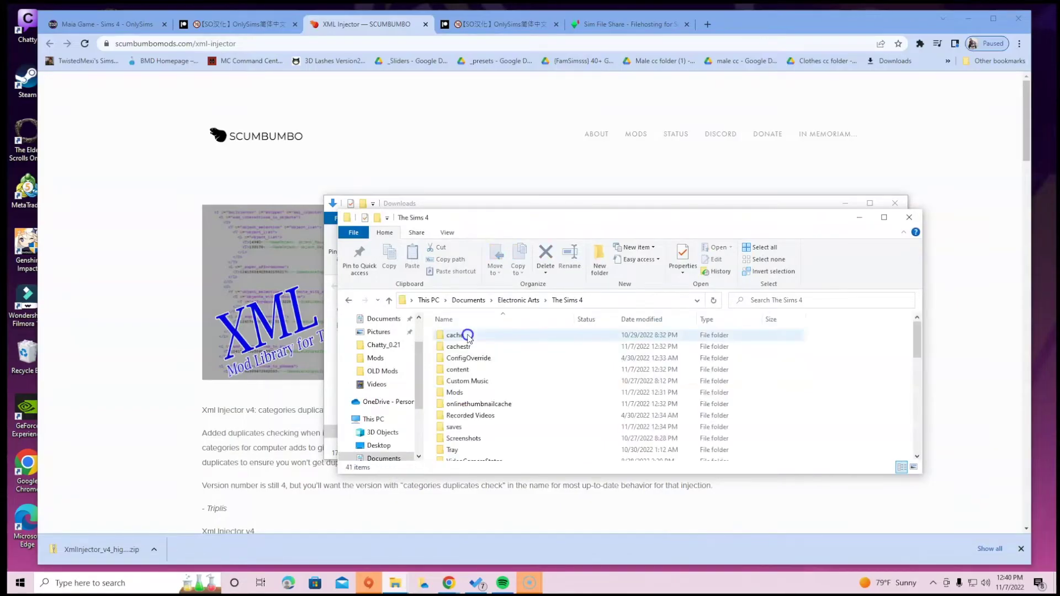
Step: Delete localthumbcache.package from The Sims 4 folder
scroll(492, 406, "down", 7)
scroll(493, 413, "down", 2)
left_click(481, 385)
right_click(480, 385)
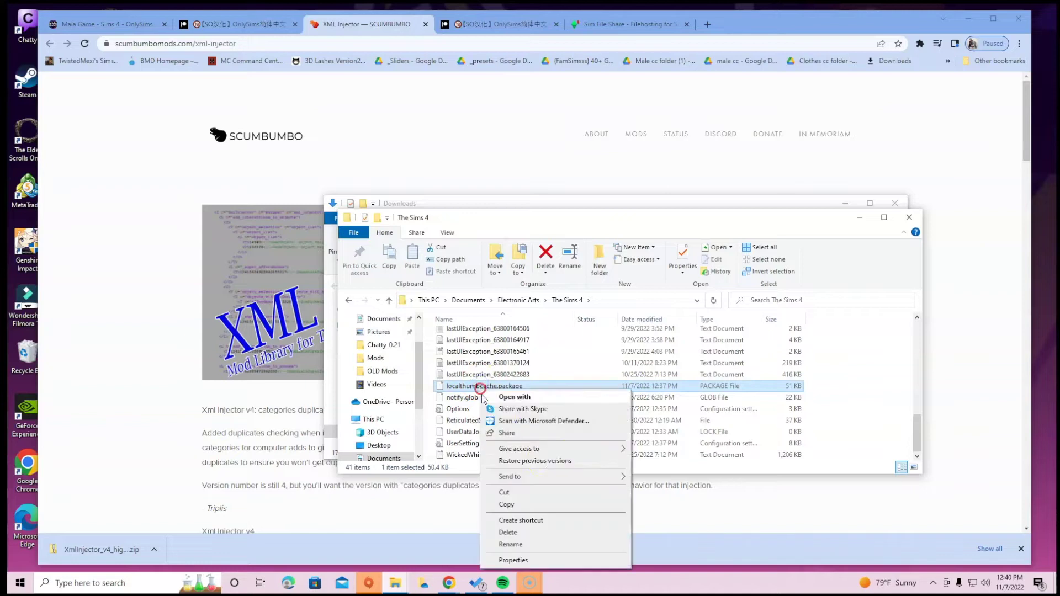
left_click(510, 530)
Step: Open the Mods folder inside The Sims 4 and move its window clear of the Downloads file list
scroll(574, 391, "up", 10)
double_click(496, 392)
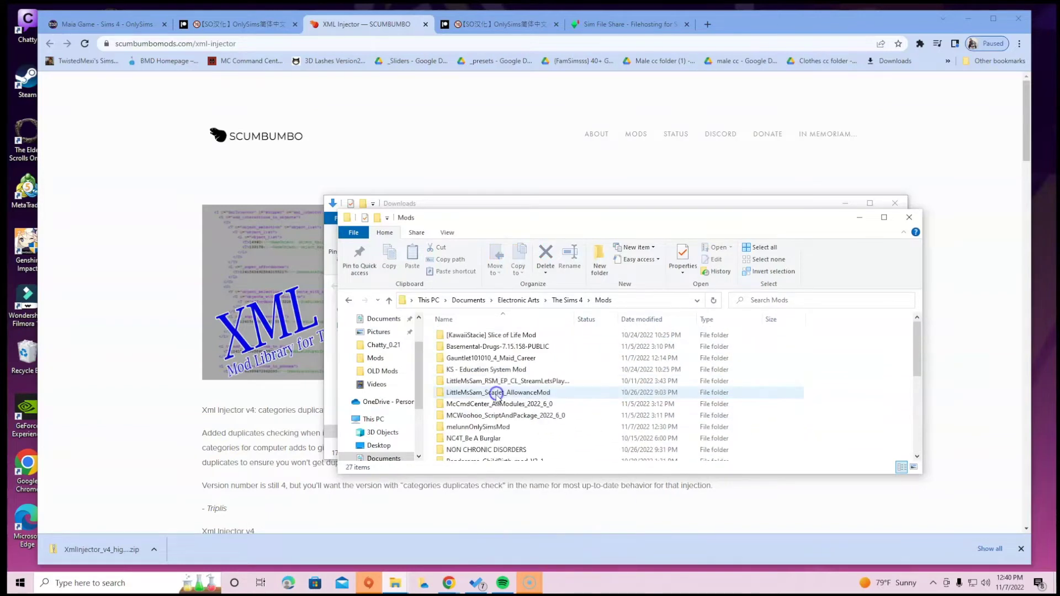
left_click_drag(626, 218, 439, 63)
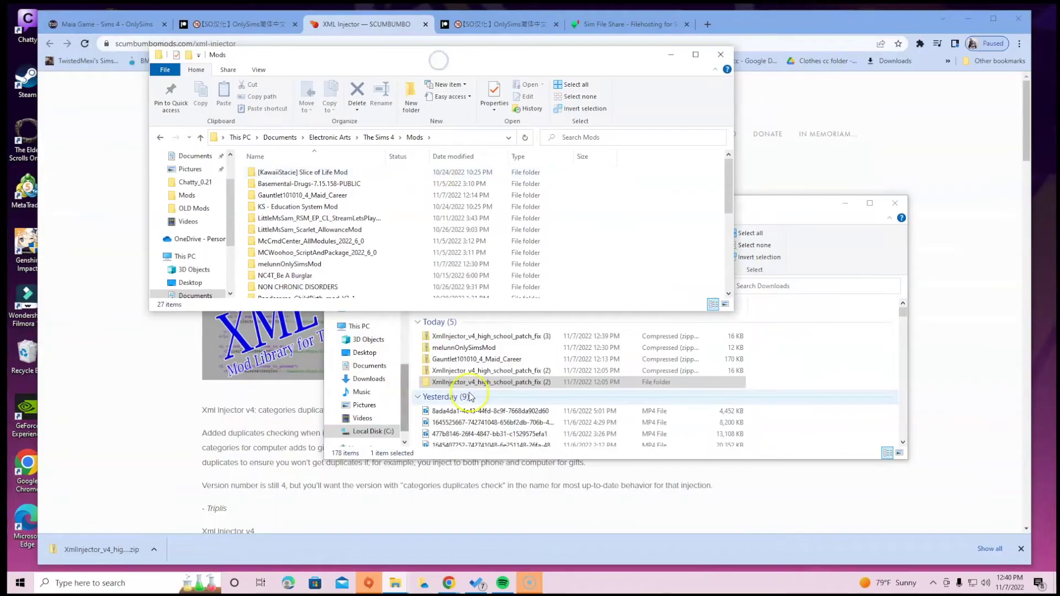
Step: Select the extracted XmlInjector folder in Downloads, dismiss the mail notification, and look through the end of the Mods folder
left_click_drag(475, 382, 499, 382)
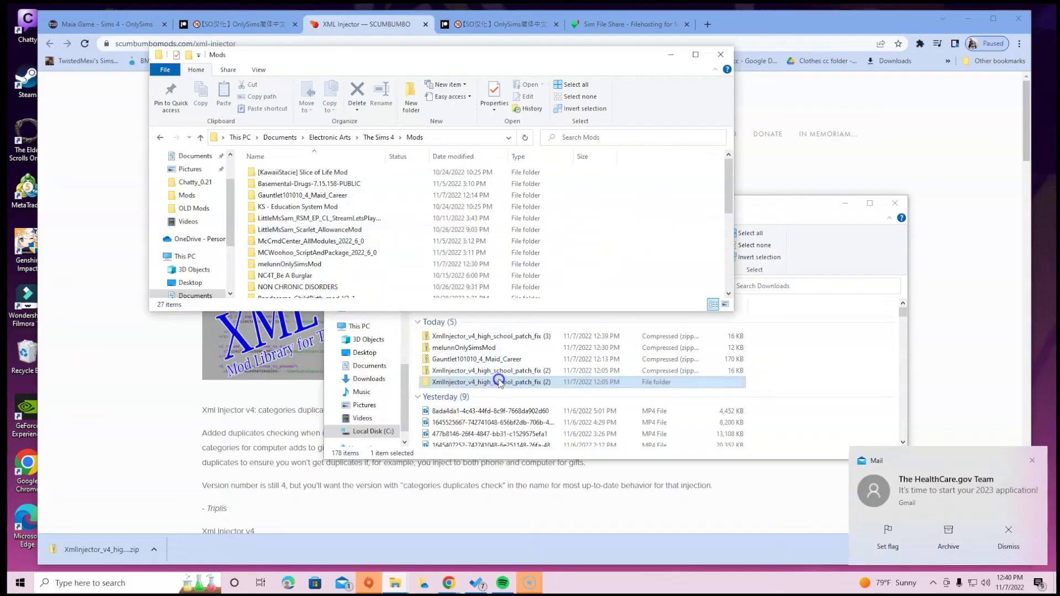
left_click(1033, 461)
scroll(398, 227, "down", 5)
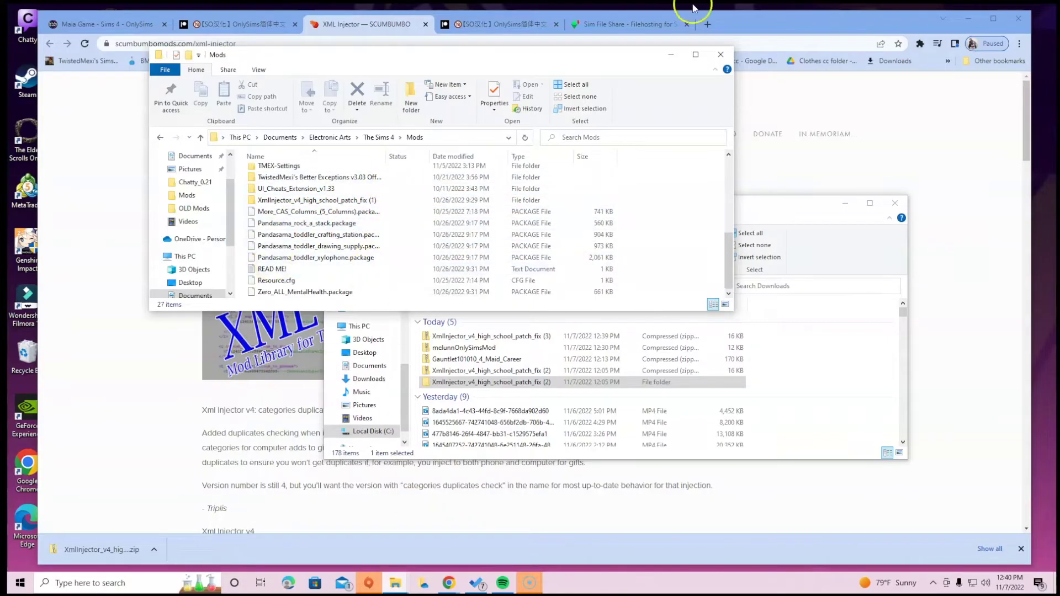
Step: Return to the translation's Patreon post and open the Dirty version of the Patreon Edition translation download
left_click(884, 74)
left_click(238, 22)
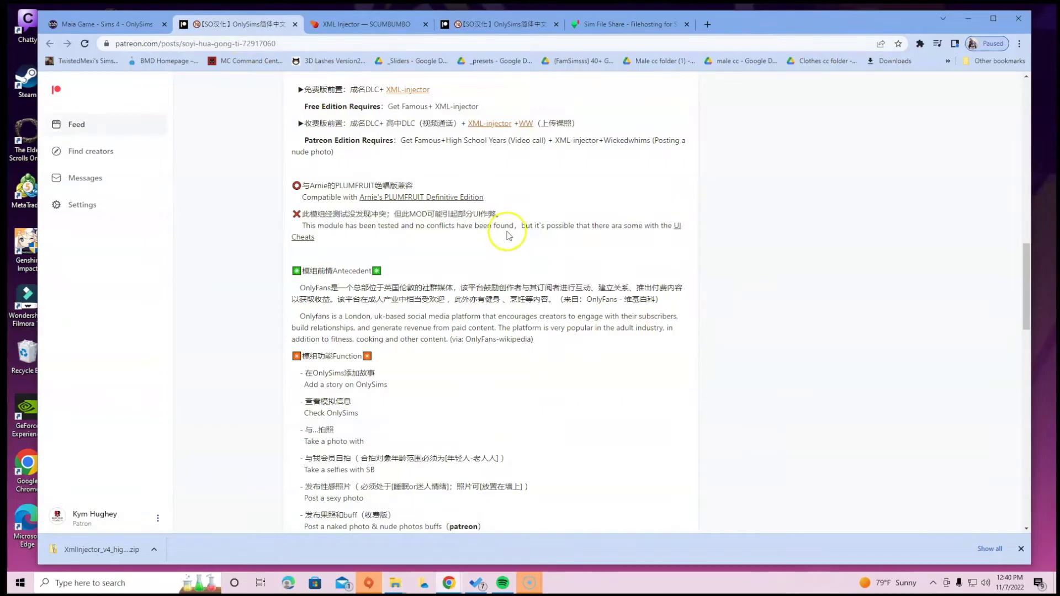
scroll(540, 213, "down", 10)
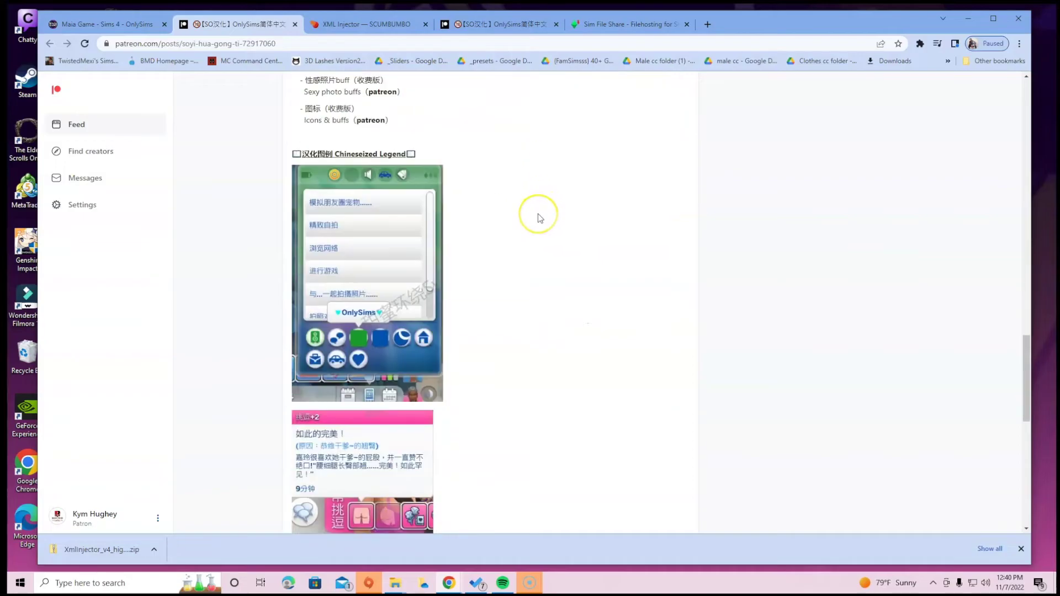
scroll(539, 217, "down", 7)
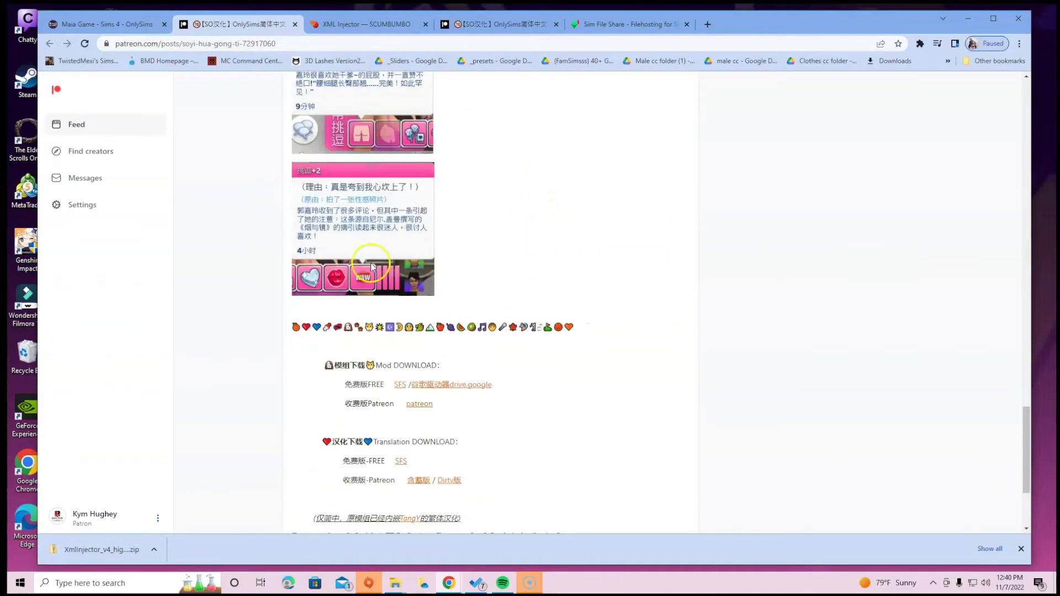
scroll(335, 256, "down", 3)
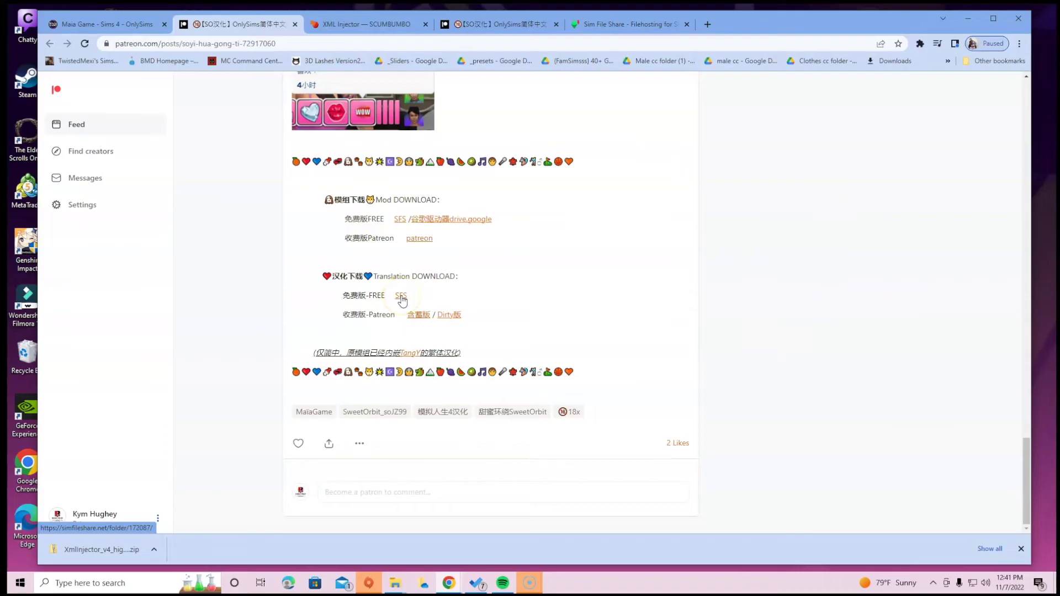
left_click(449, 316)
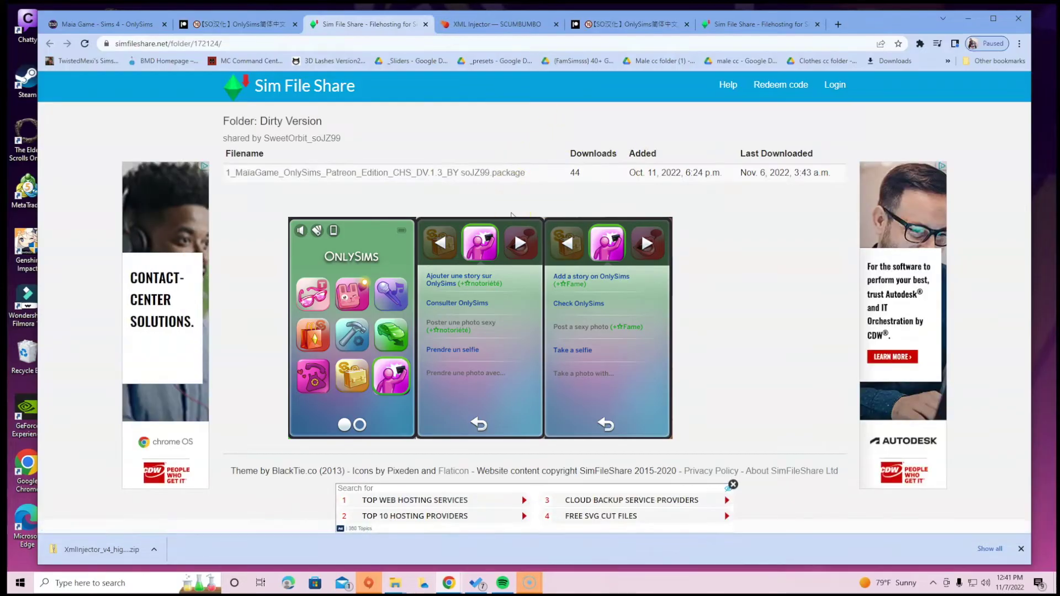
Step: Return to the translation's Patreon post and open the SFS download page for the free version of the translation
left_click(248, 28)
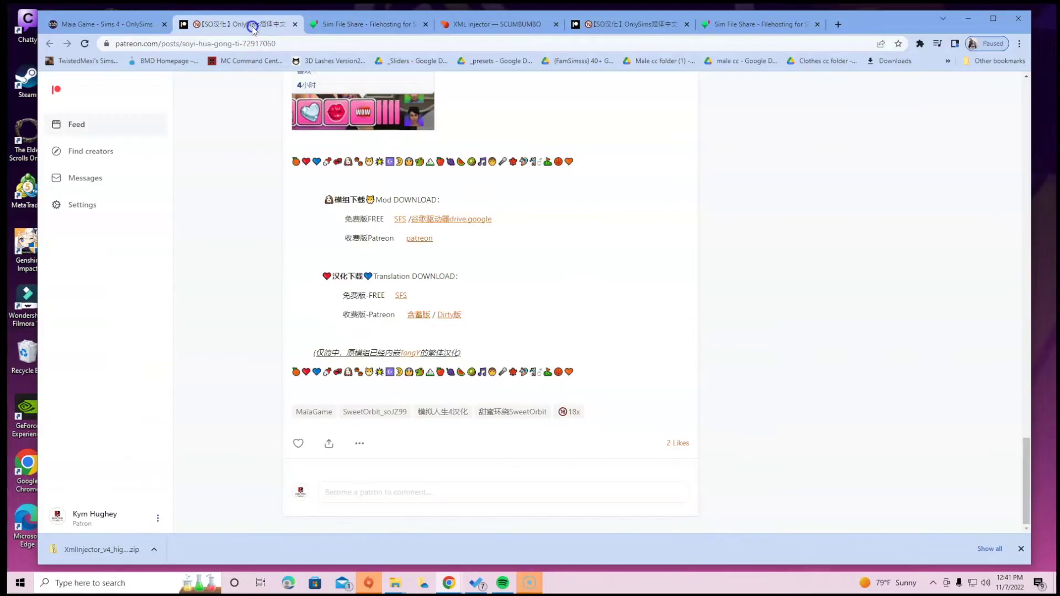
left_click(401, 296)
left_click(402, 297)
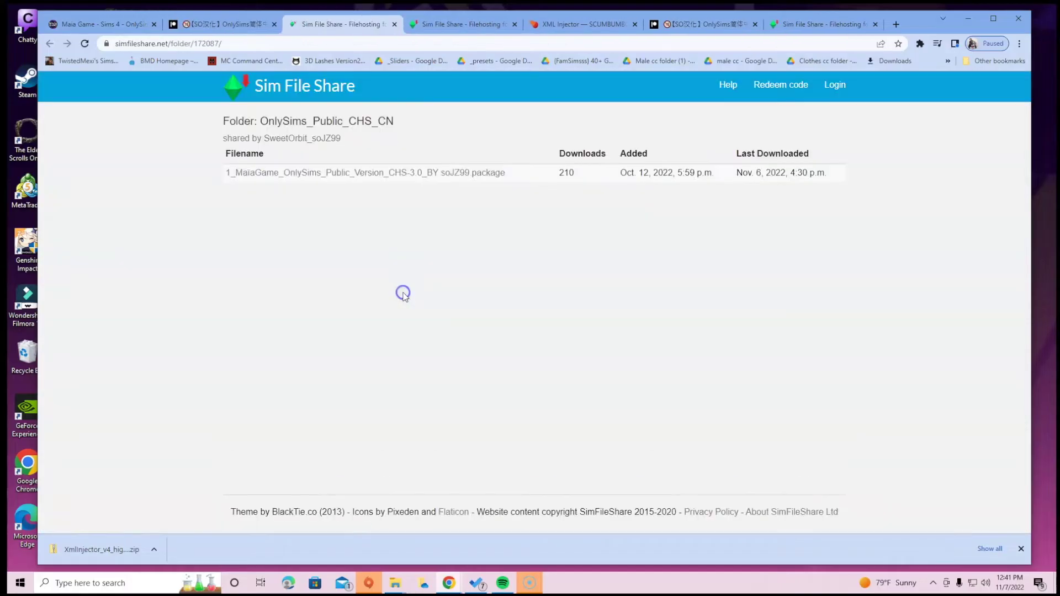
left_click(428, 276)
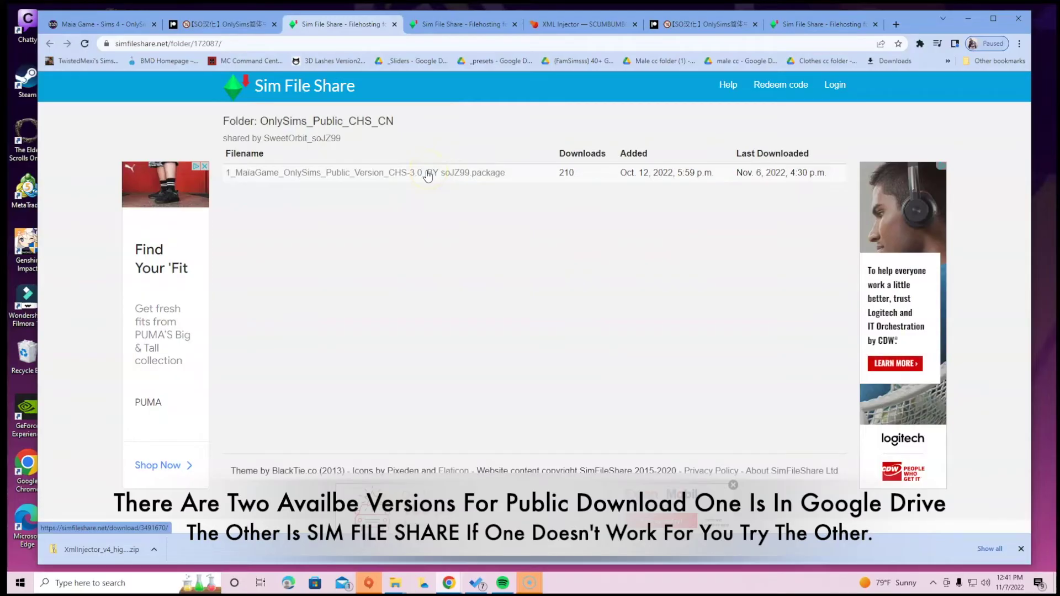
Step: Close the Dirty Version page and download 1_MaiaGame_OnlySims_Public_Version_CHS-3.0_BY soJZ99.package from the OnlySims_Public_CHS_CN folder
left_click(484, 21)
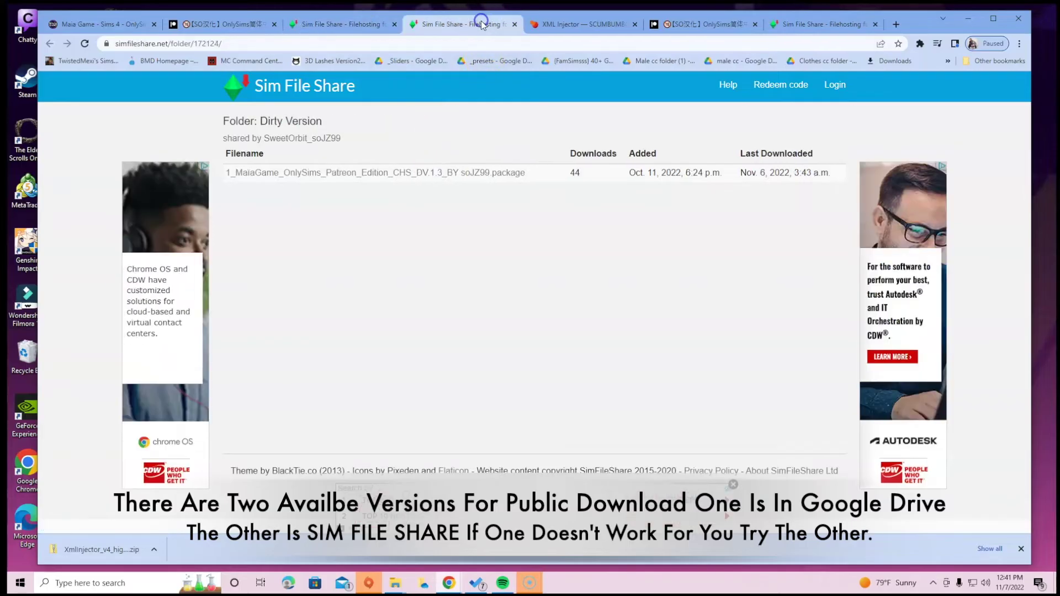
left_click(515, 24)
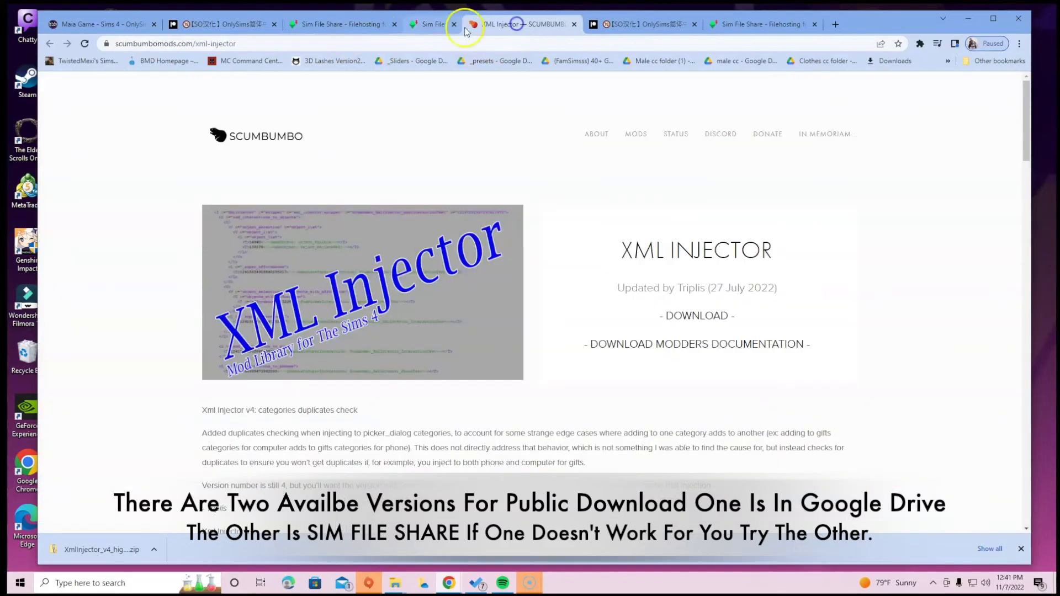
left_click(337, 25)
left_click(492, 174)
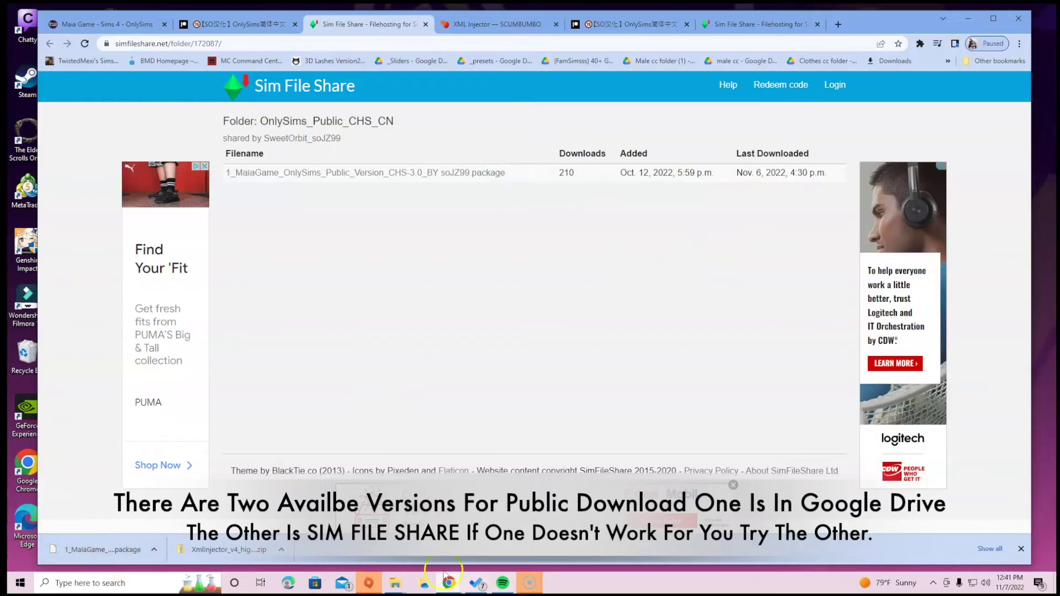
Step: Switch to File Explorer and open the Downloads folder in a new window
right_click(392, 585)
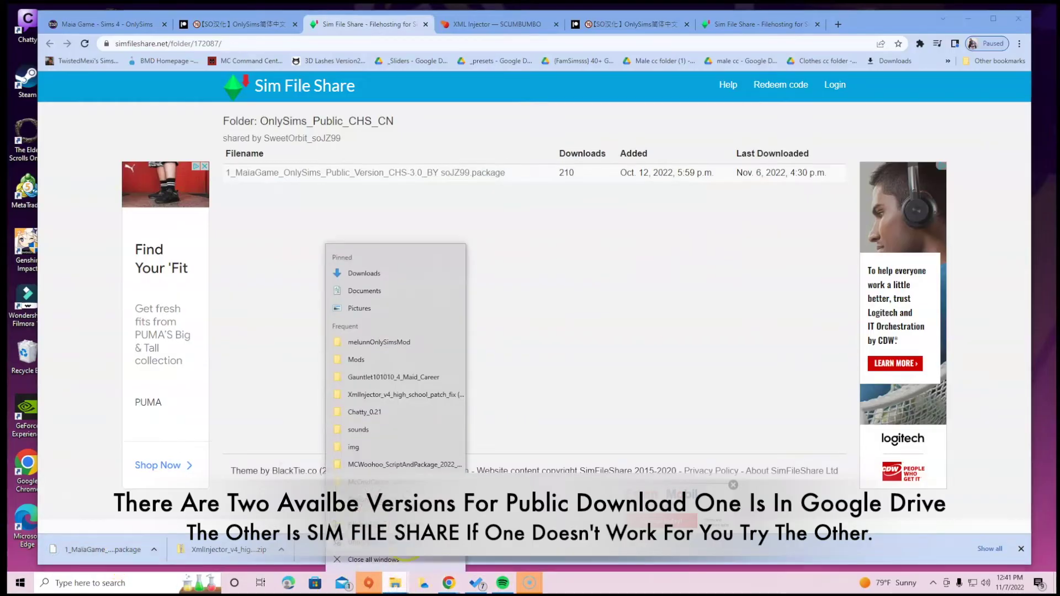
left_click(365, 525)
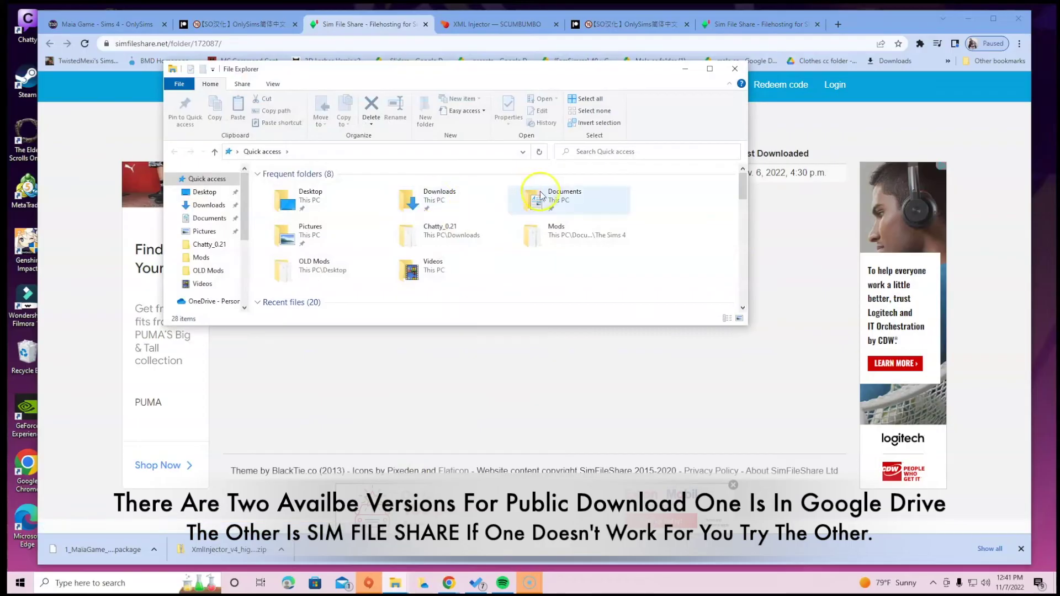
double_click(449, 202)
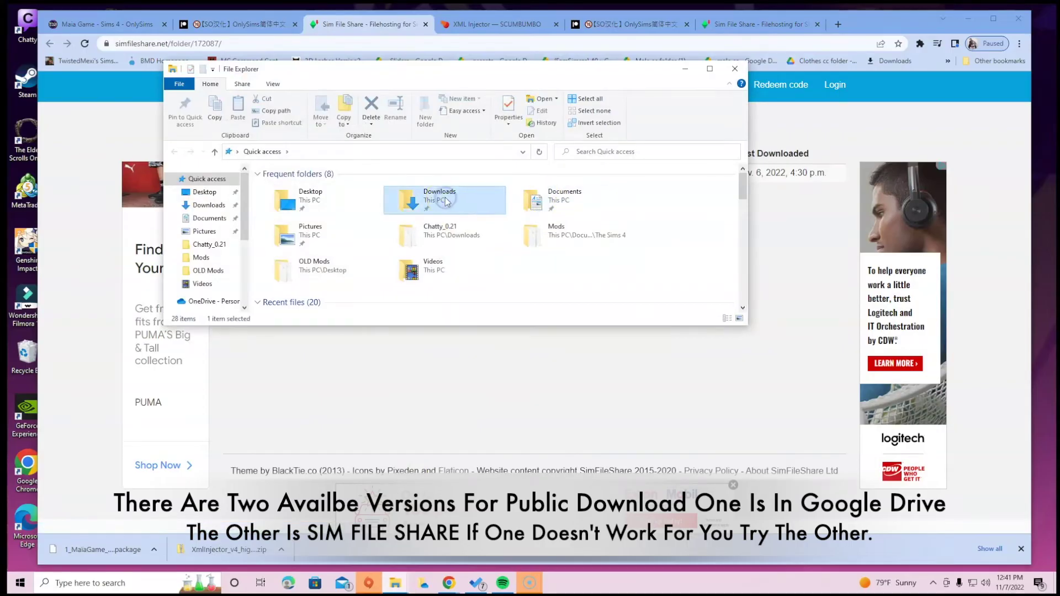
Step: In a second File Explorer window, open the Mods folder under Documents, Electronic Arts, The Sims 4
right_click(393, 584)
left_click(400, 524)
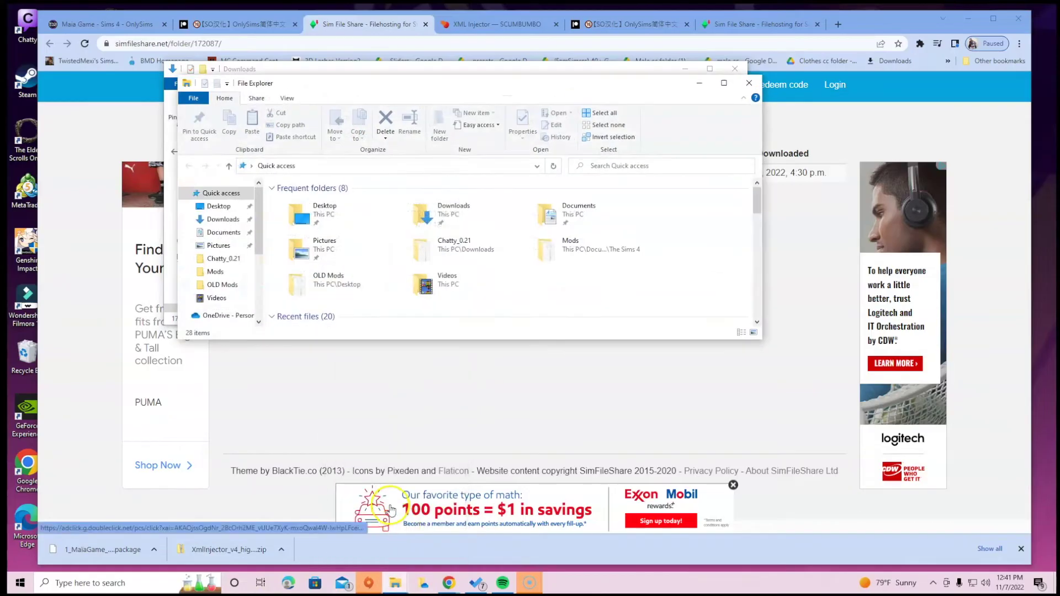
double_click(577, 214)
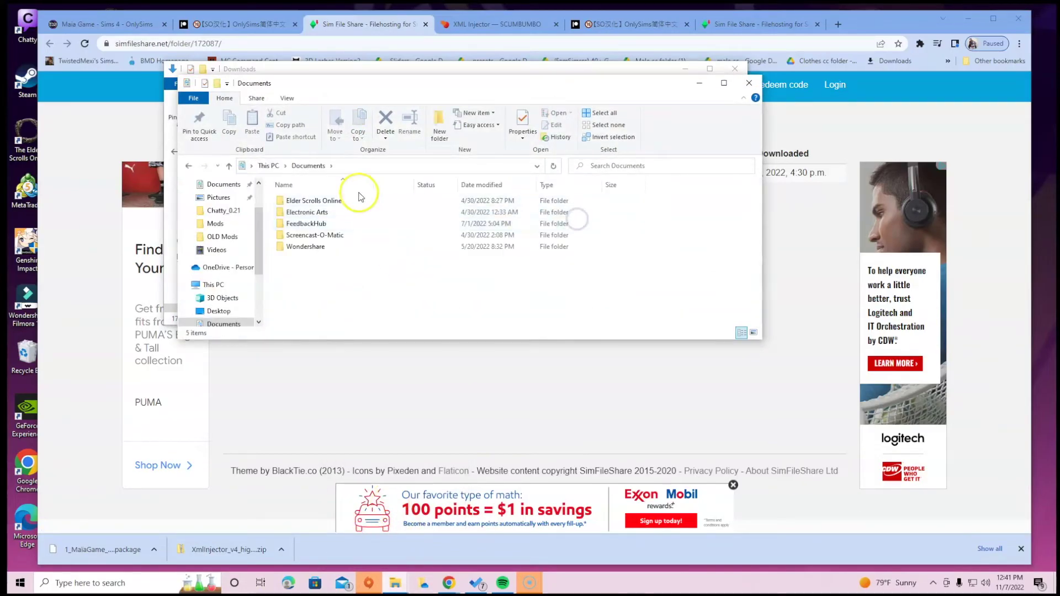
double_click(341, 212)
double_click(331, 202)
double_click(334, 258)
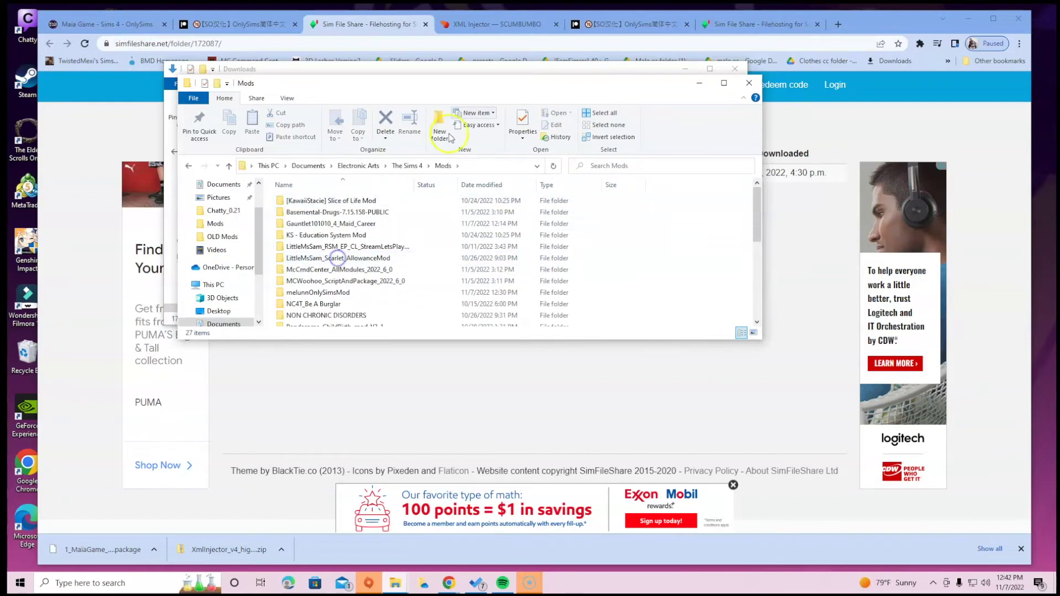
Step: Move the 1_MaiaGame_OnlySims_Public_Version package from Downloads into the Mods folder, and close both folder windows
left_click_drag(494, 90, 519, 259)
scroll(497, 420, "down", 5)
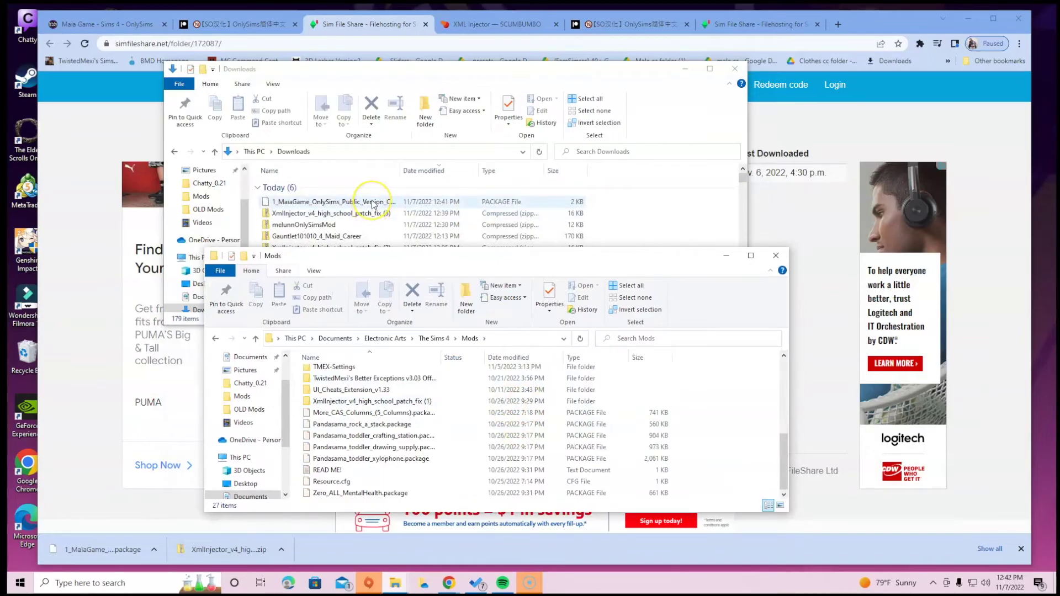
left_click_drag(372, 203, 454, 440)
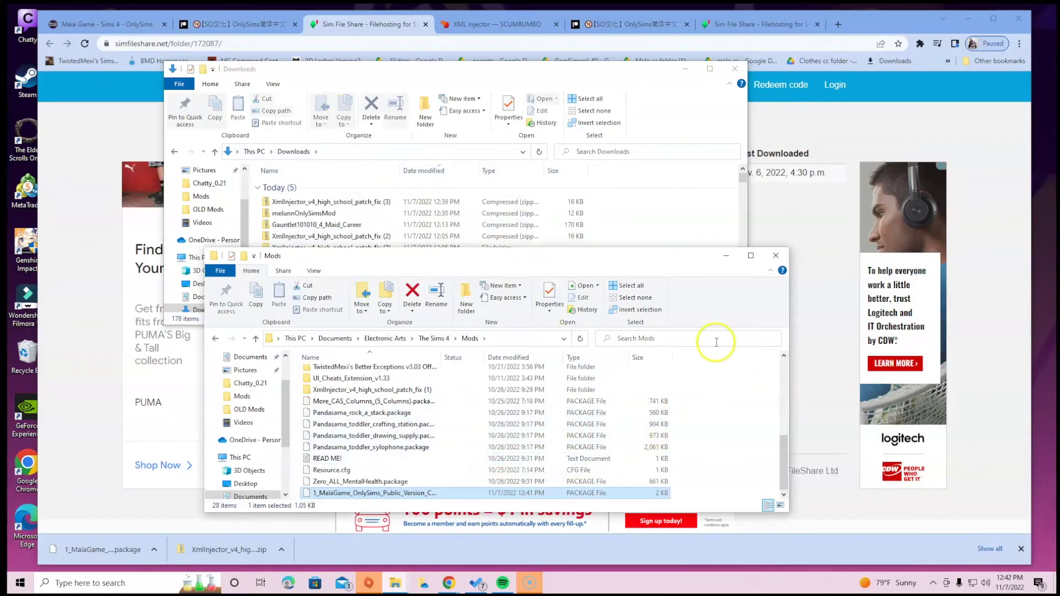
left_click(781, 258)
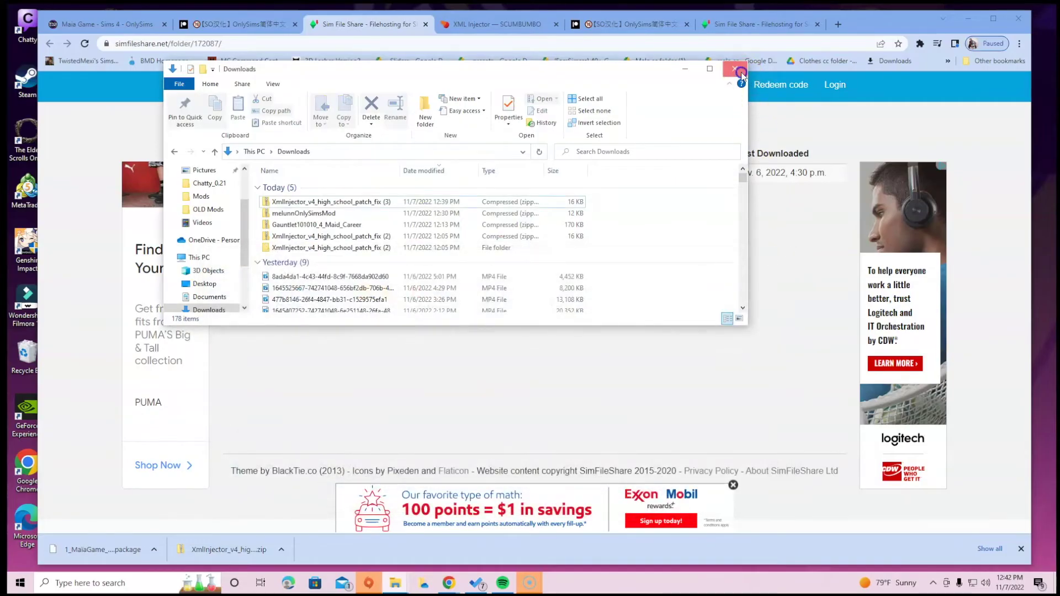
left_click(734, 68)
left_click(450, 581)
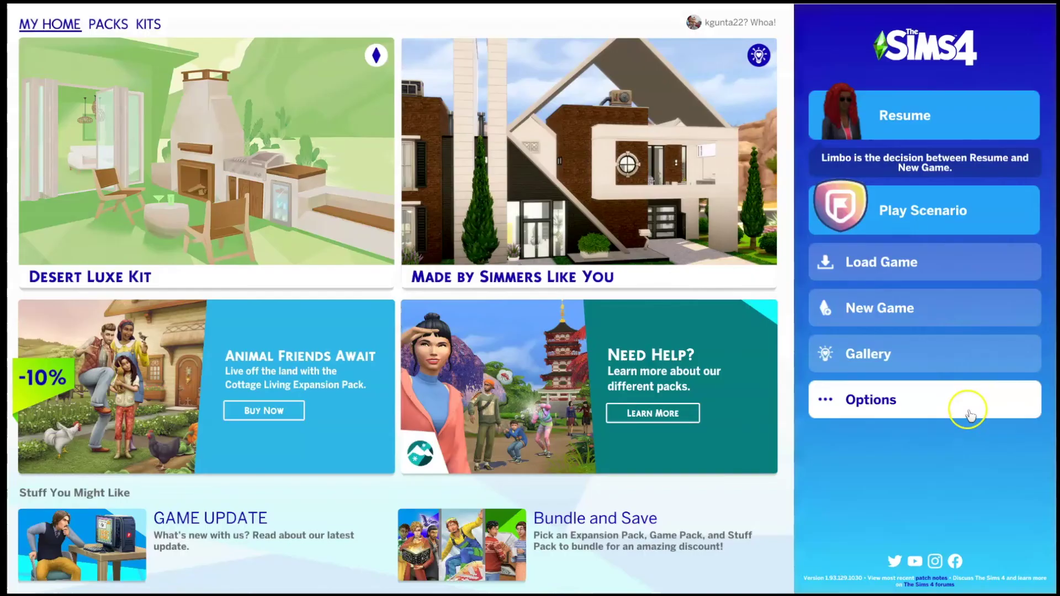
Step: Check Enable Custom Content and Mods and Script Mods Allowed in The Sims 4's Other game options, apply the options, and return to the main menu
left_click(968, 404)
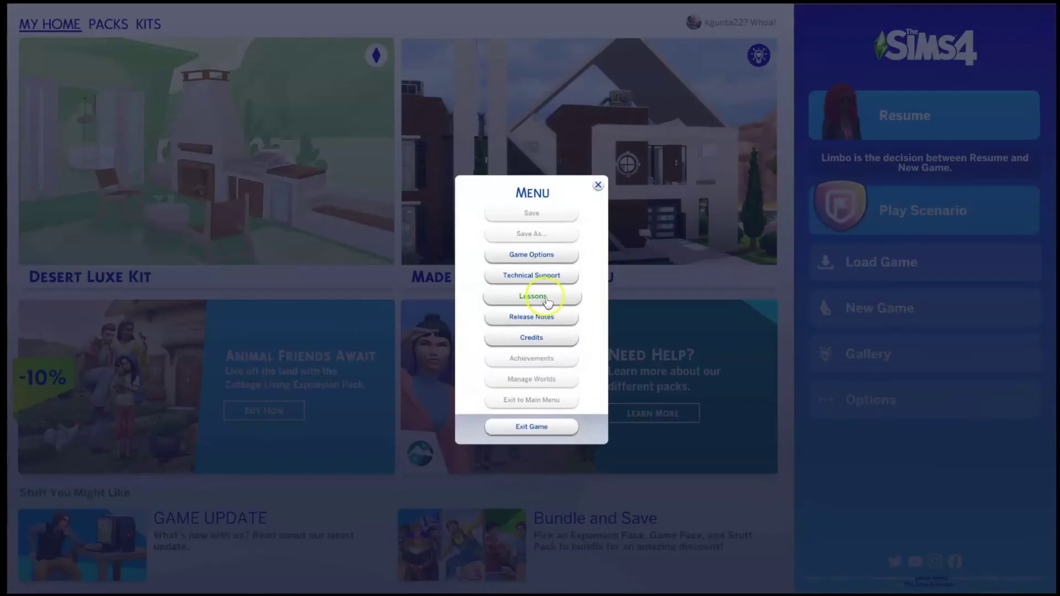
left_click(543, 255)
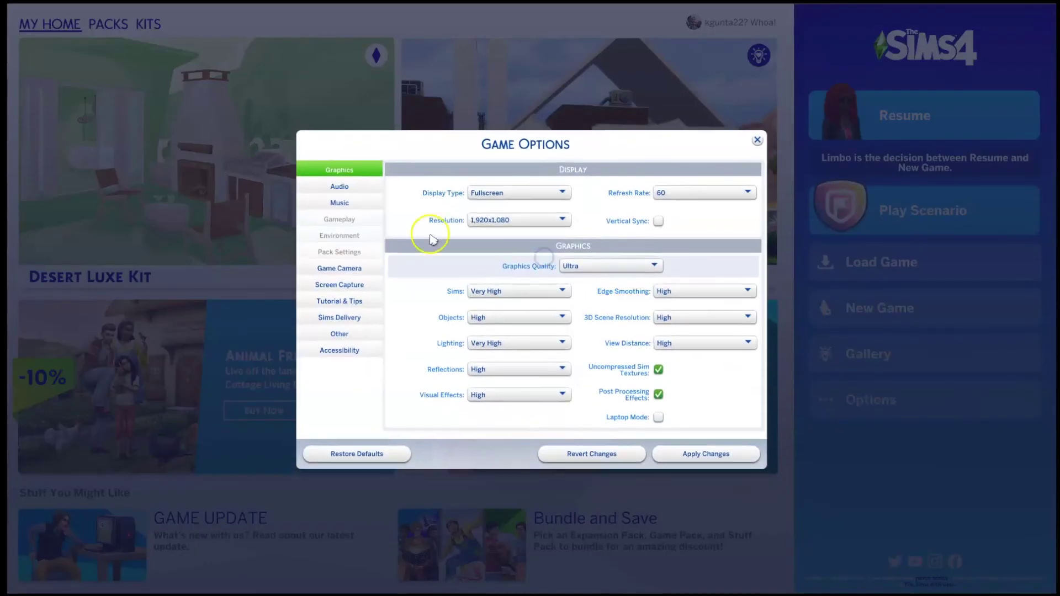
left_click(341, 333)
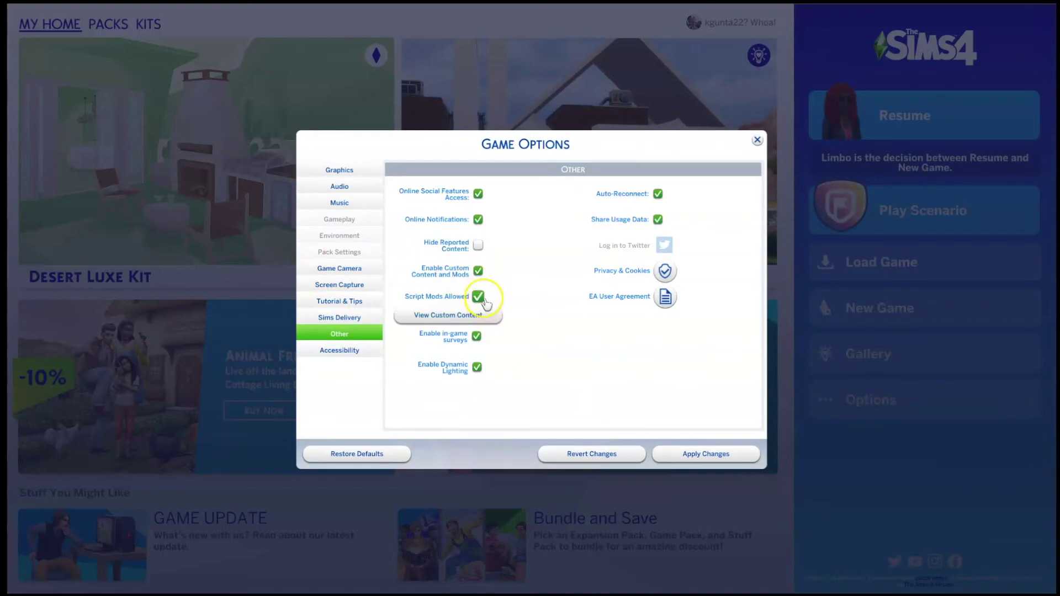
left_click(736, 451)
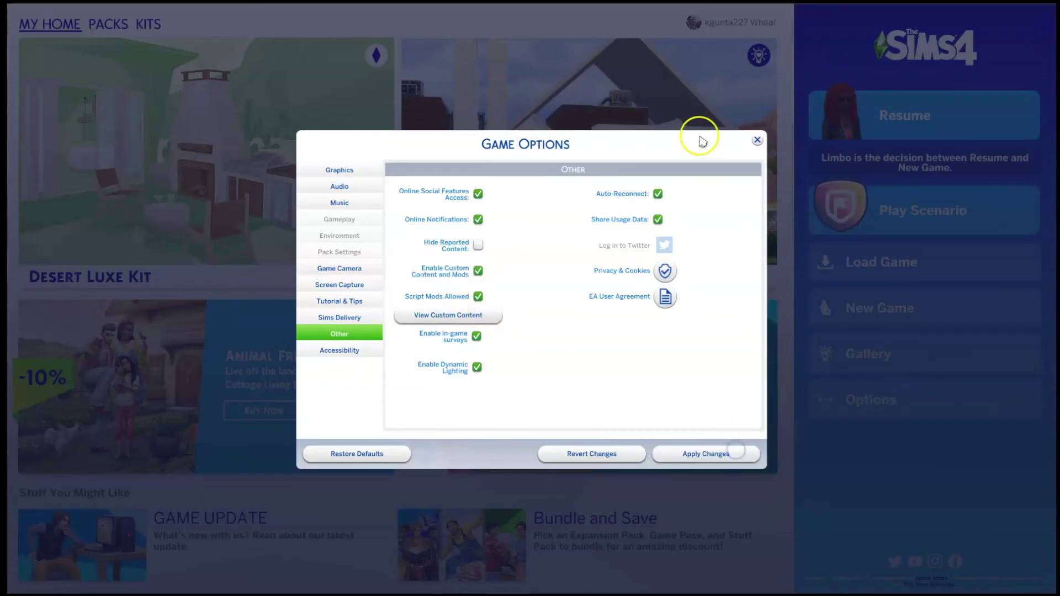
left_click(757, 142)
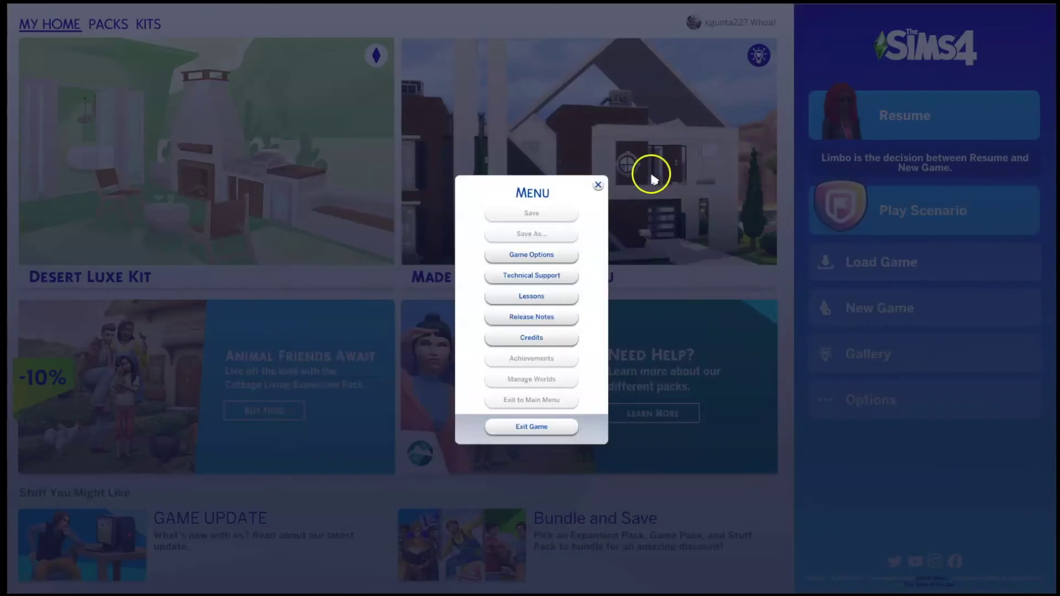
left_click(598, 185)
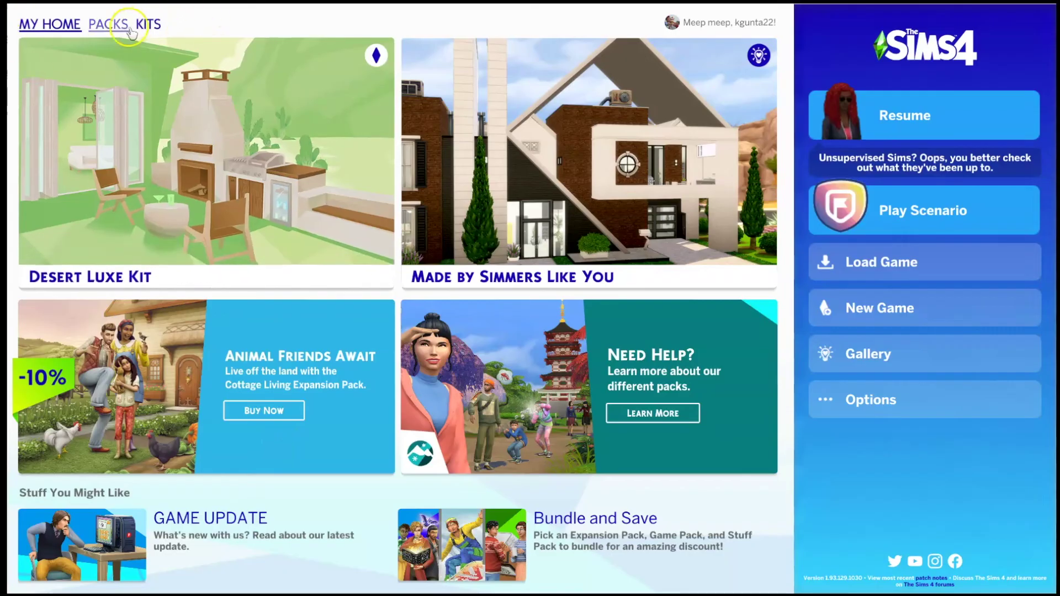
Step: Show all packs in the game's pack catalogue and look over the expansion packs
left_click(121, 27)
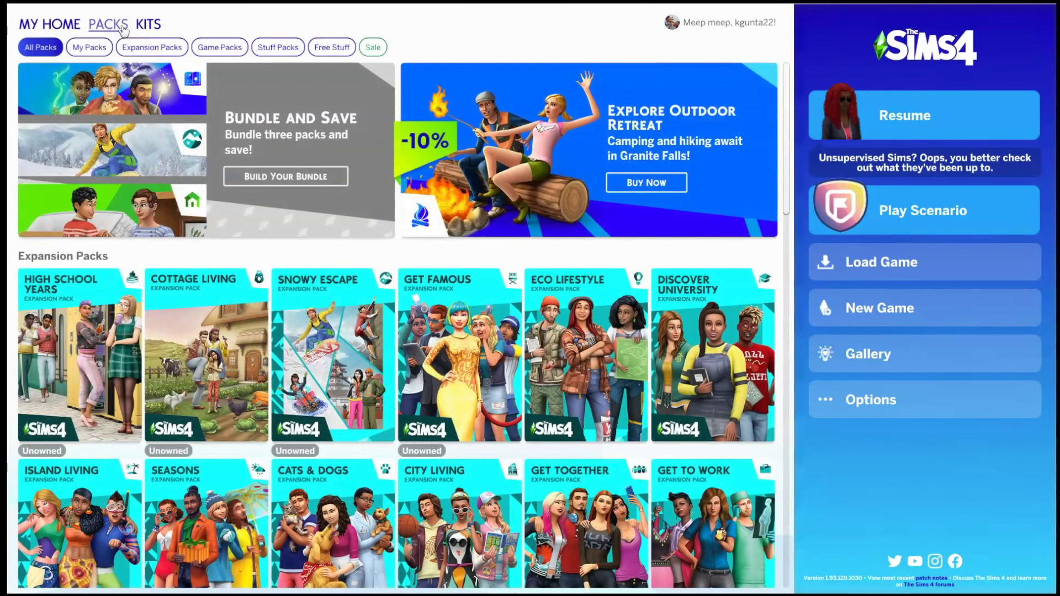
left_click(52, 46)
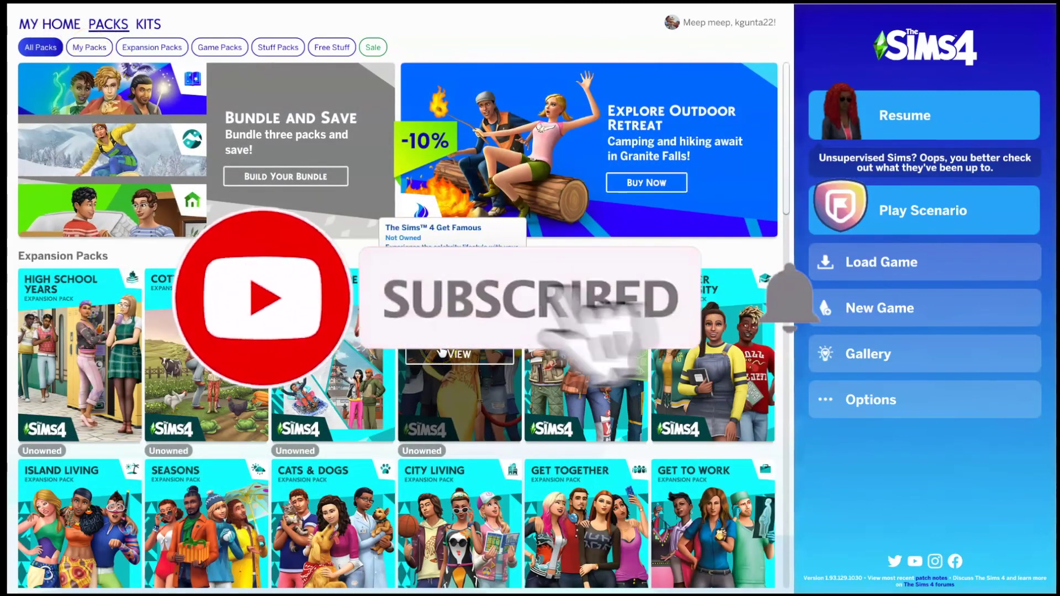
mouse_move(131, 353)
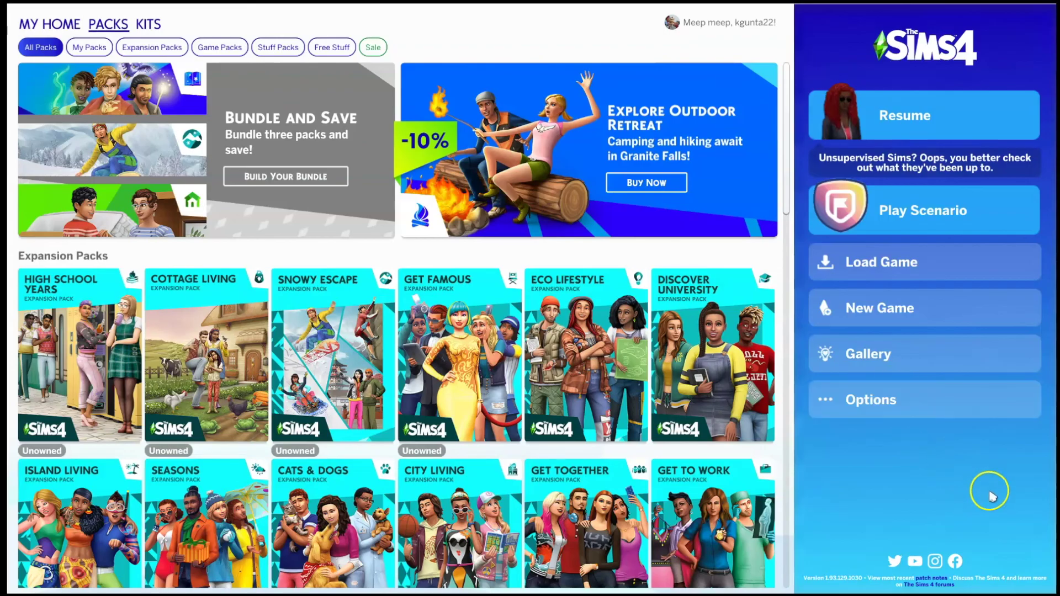
mouse_move(742, 544)
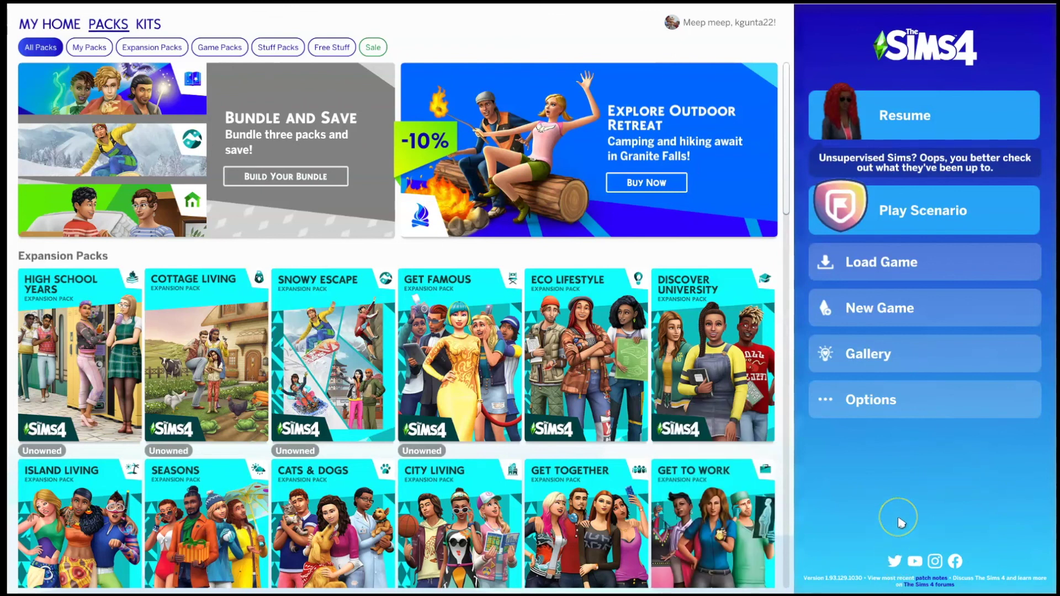